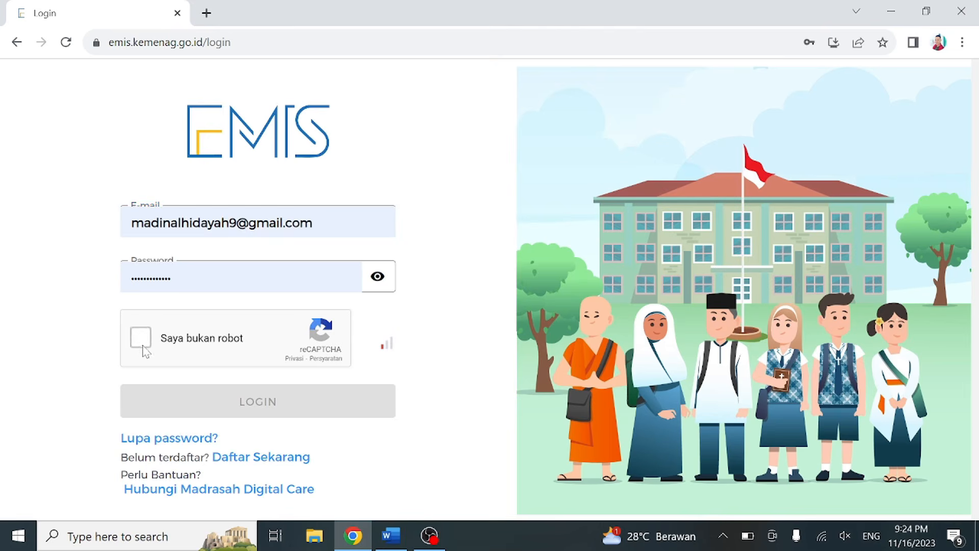
# Log into EMIS with the reCAPTCHA ticked and open the Daftar Santri list of 48 students
pyautogui.click(143, 347)
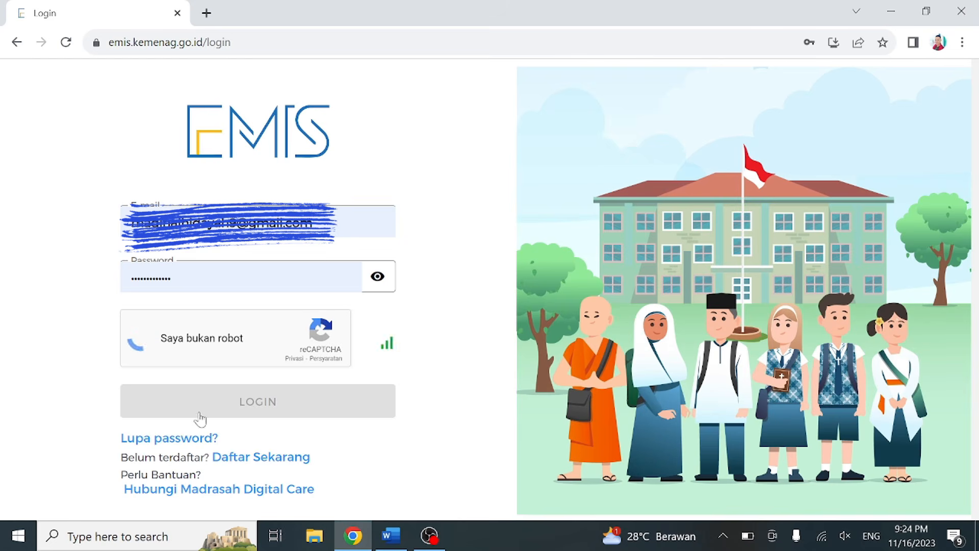
pyautogui.click(203, 408)
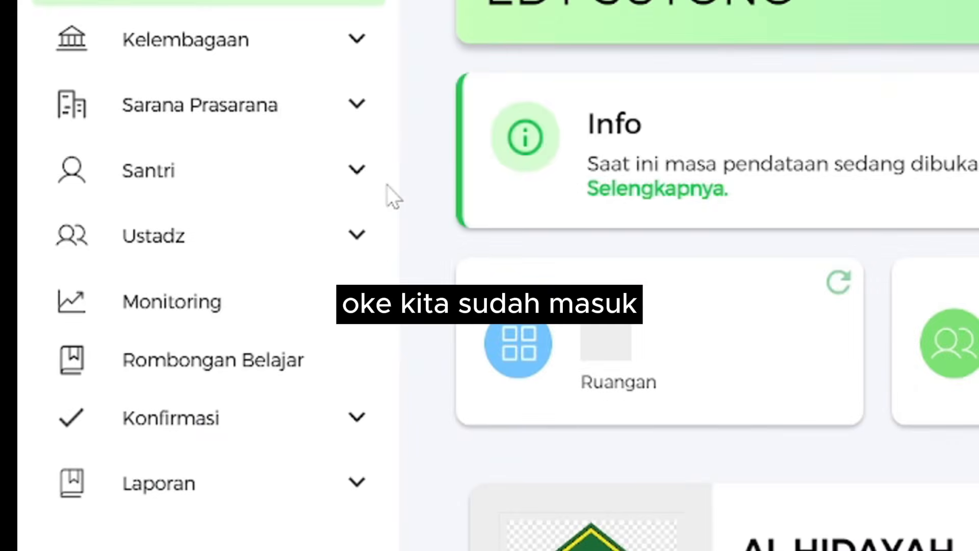
pyautogui.click(338, 177)
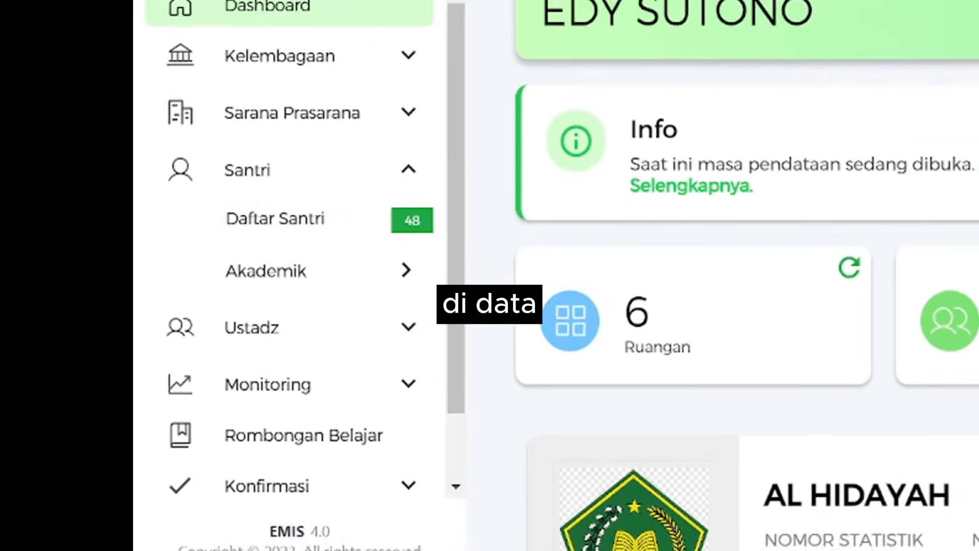
pyautogui.click(173, 236)
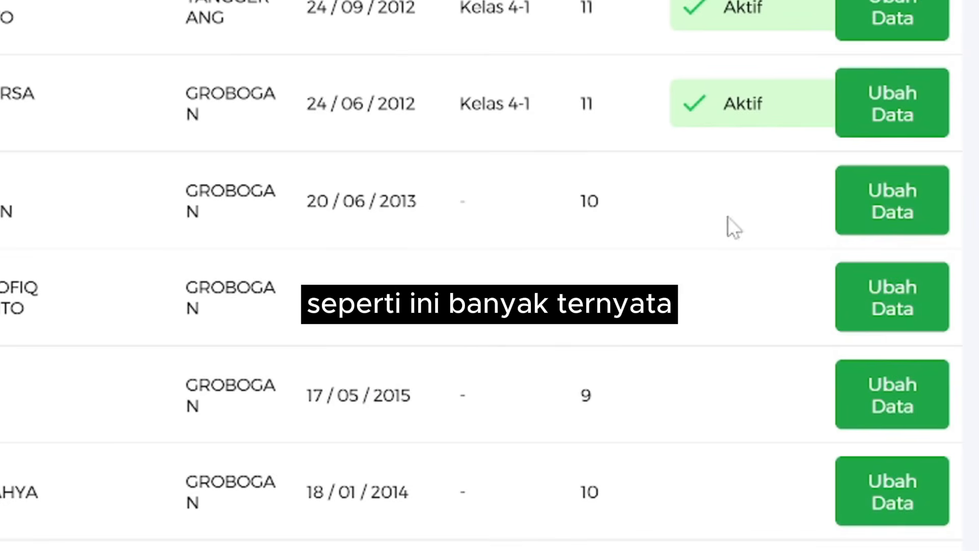
# Open the student's Detail Santri, check Aktivitas Belajar (Aktif Tanpa Rombel), then return to Data Santri
pyautogui.click(890, 217)
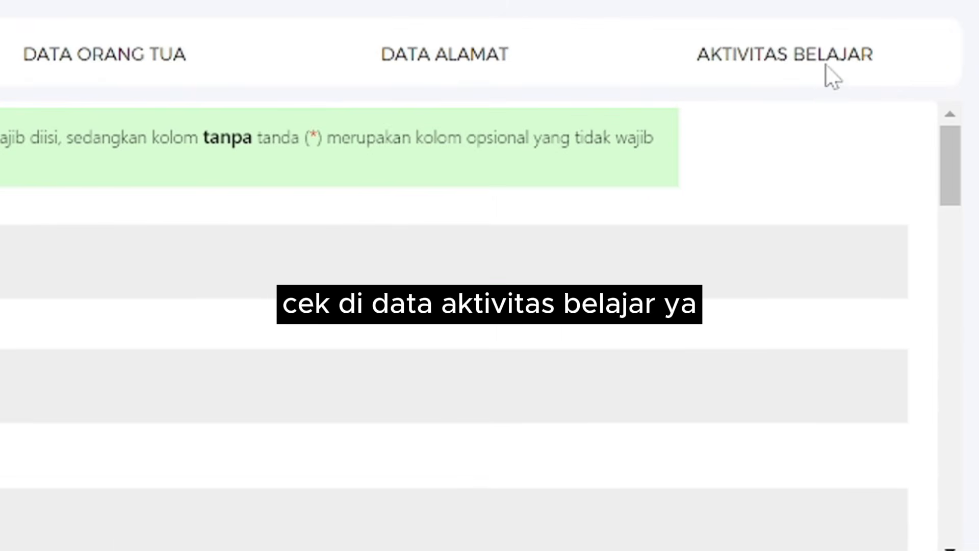
pyautogui.click(827, 77)
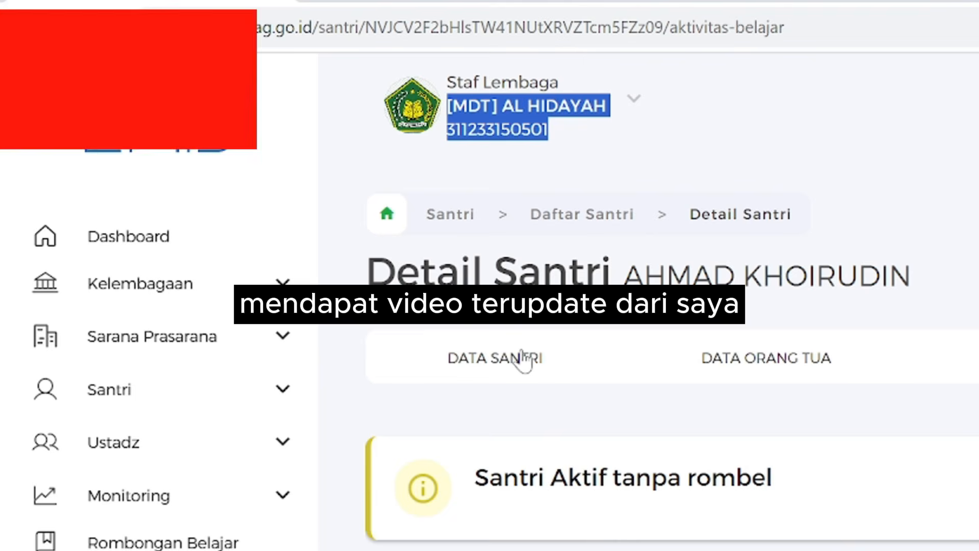
pyautogui.click(520, 358)
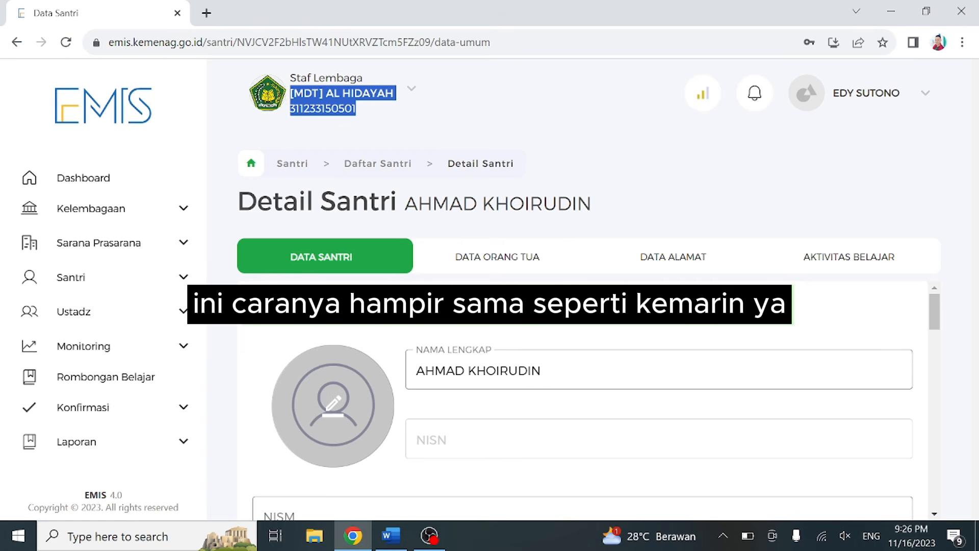
# Delete the surname from Nama Lengkap, keeping only the first name, and move to the NIK field
pyautogui.click(467, 370)
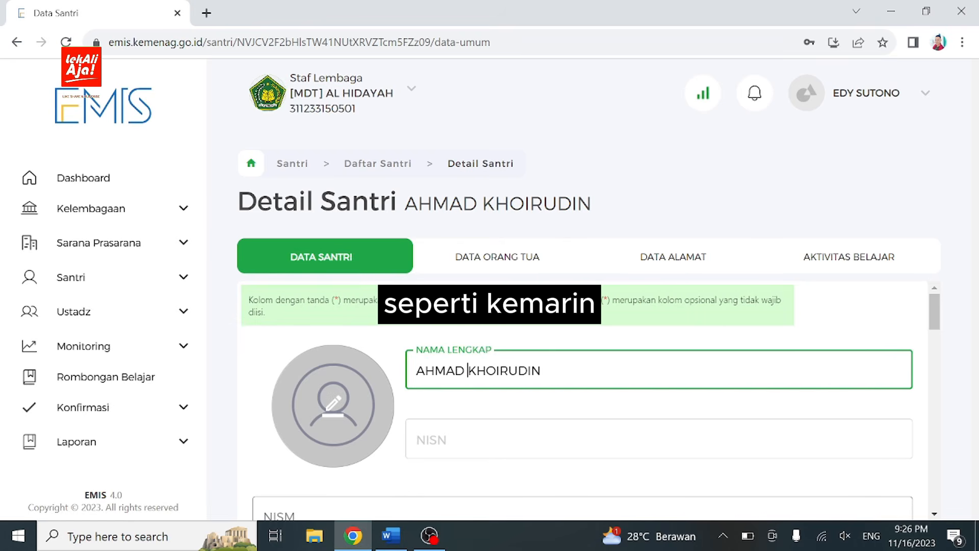
pyautogui.moveTo(467, 370); pyautogui.dragTo(541, 371)
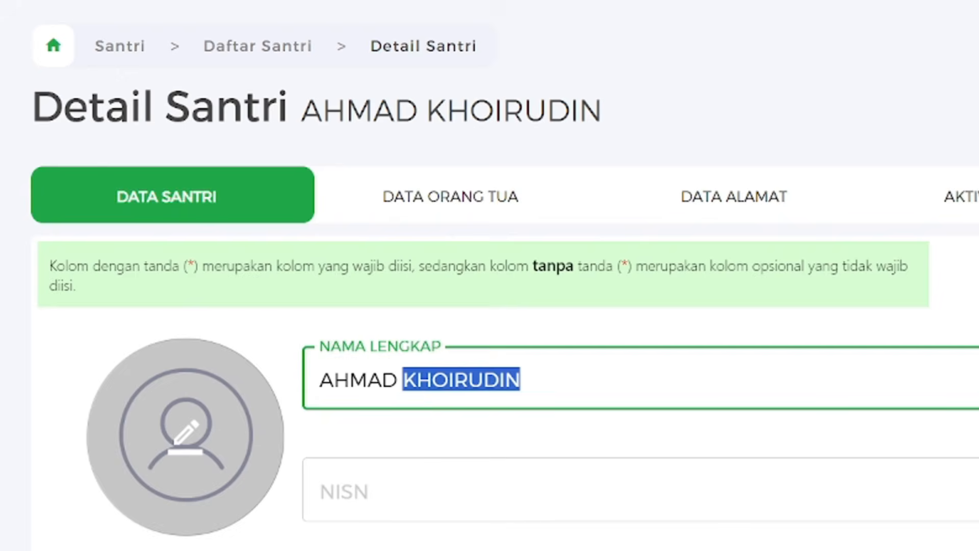
pyautogui.press('BackSpace')
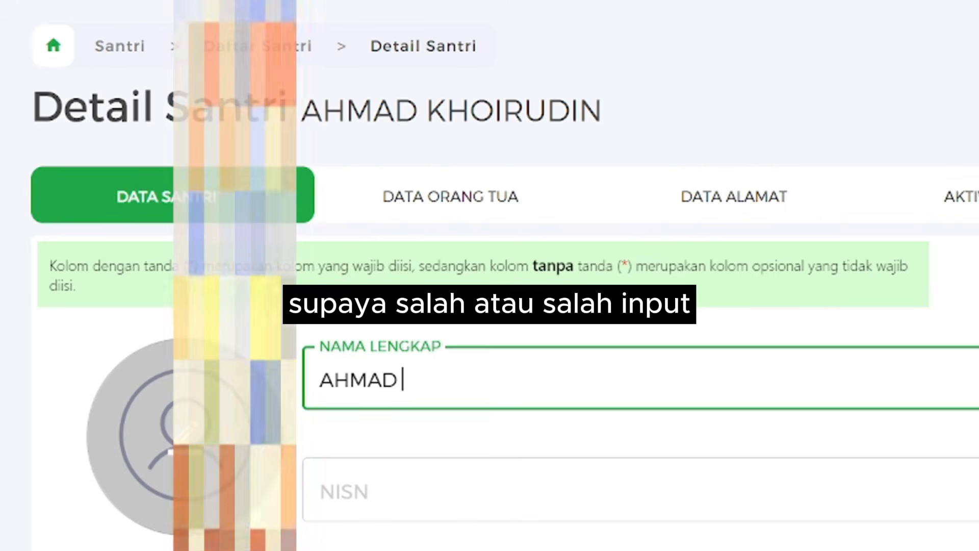
pyautogui.scroll(-3, 510, 382)
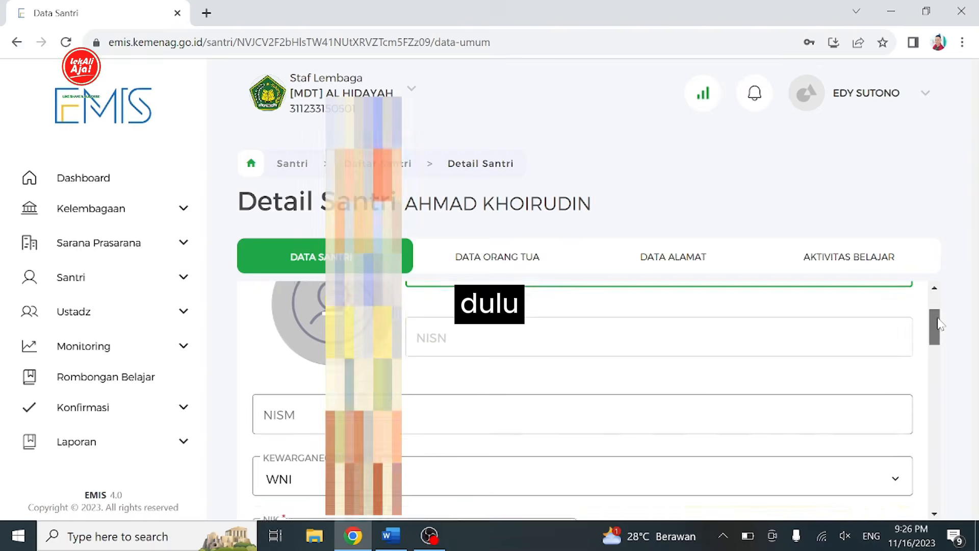
pyautogui.scroll(-2, 581, 398)
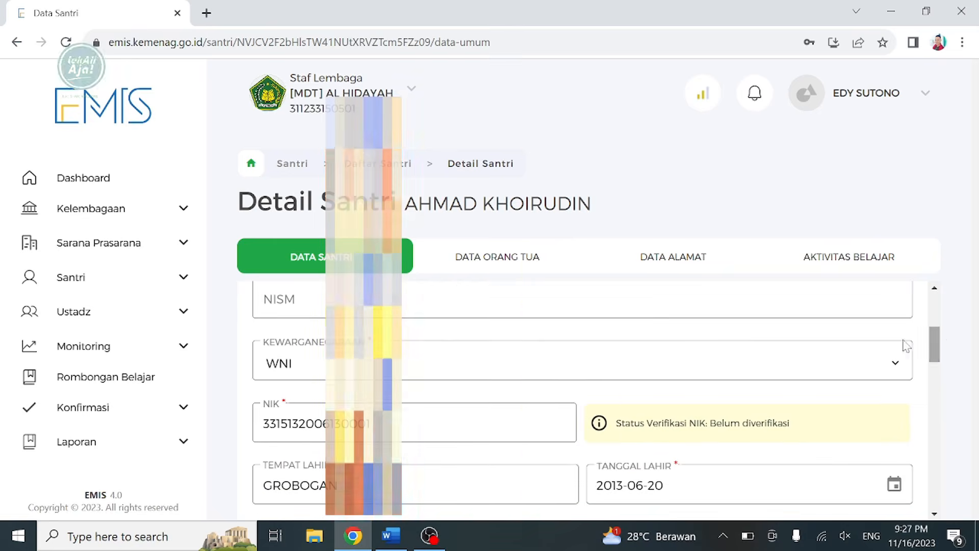
pyautogui.click(373, 423)
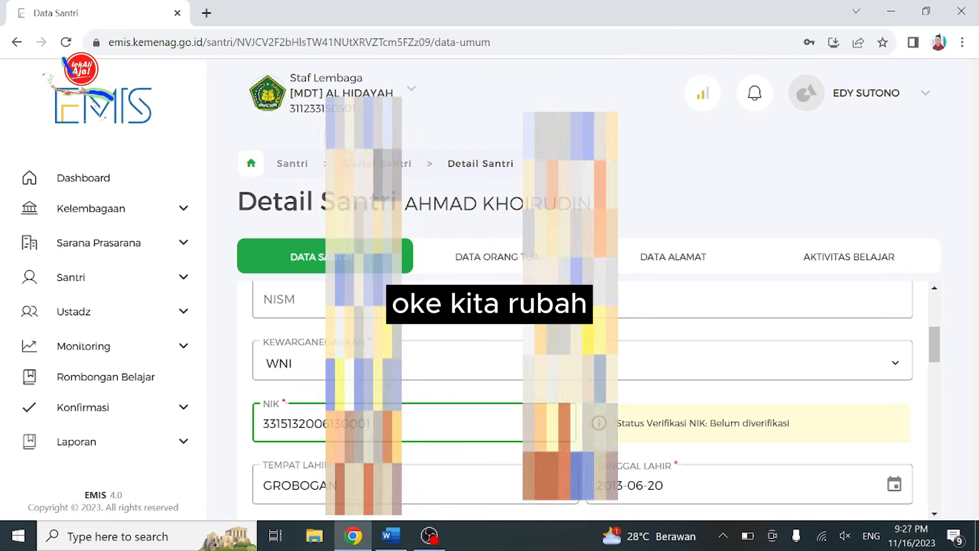
# Change the NIK's last digit to 5 and set Cita-cita to Guru/Dosen
pyautogui.press('BackSpace')
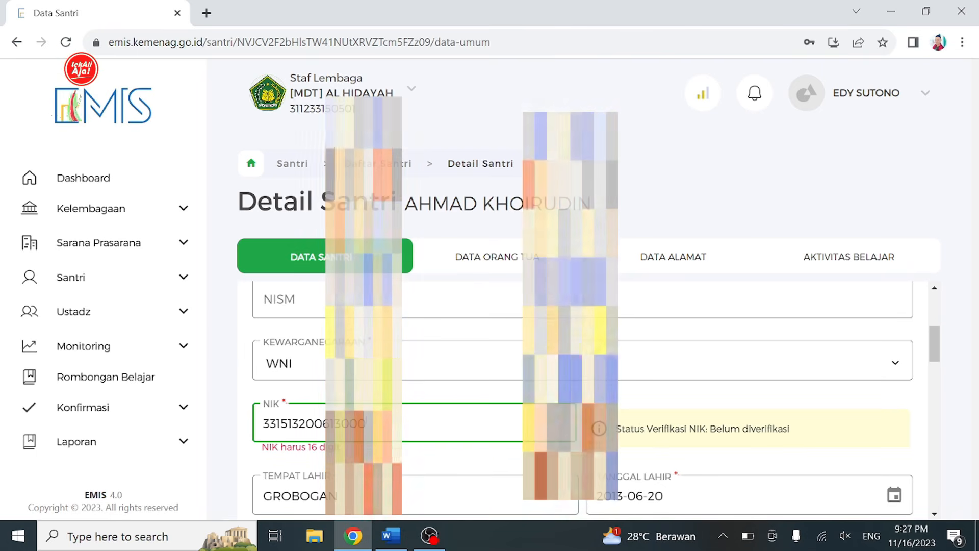
pyautogui.write('5')
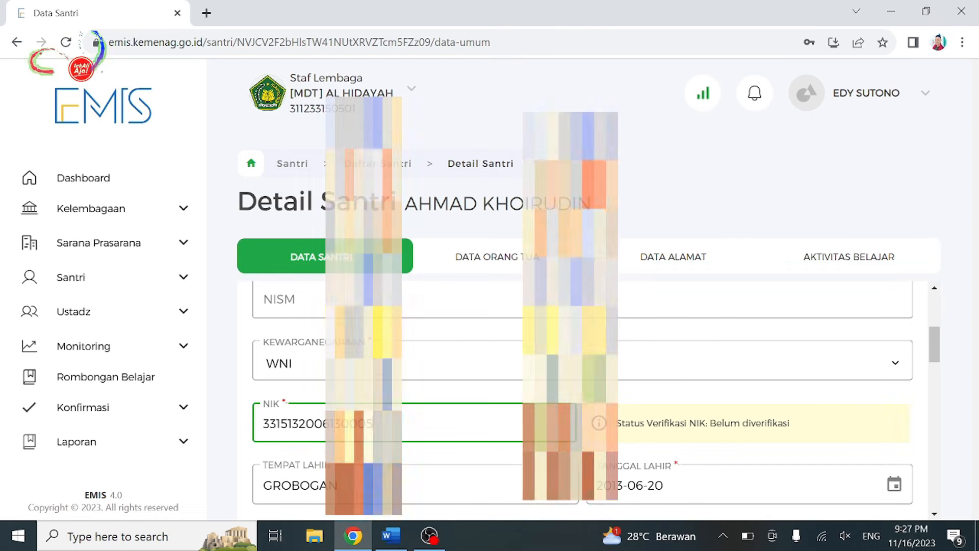
pyautogui.moveTo(932, 348); pyautogui.dragTo(932, 402)
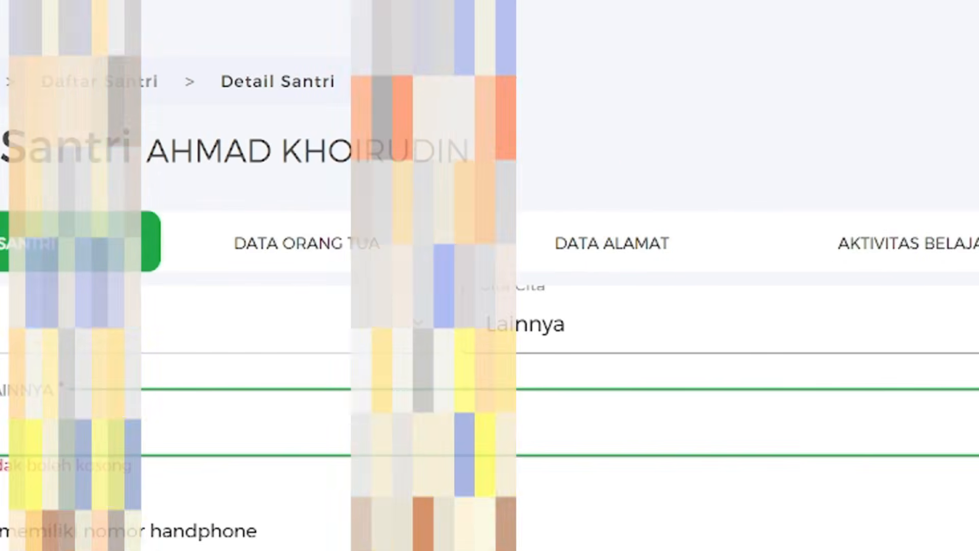
pyautogui.click(870, 325)
pyautogui.click(874, 431)
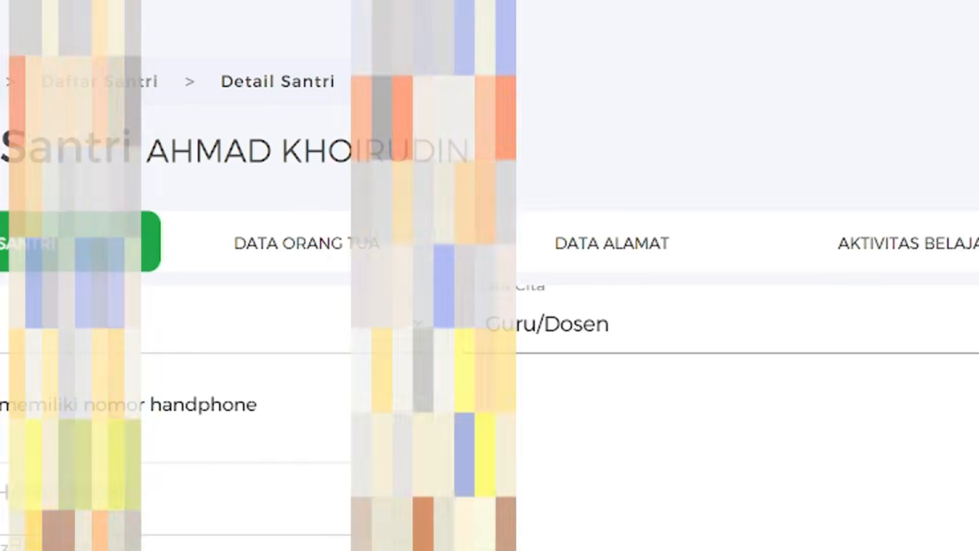
# Keep the schooling-funding choice and save the student data, confirming with YA
pyautogui.scroll(-3, 663, 408)
pyautogui.click(885, 505)
pyautogui.click(885, 538)
pyautogui.scroll(-8, 765, 433)
pyautogui.click(944, 546)
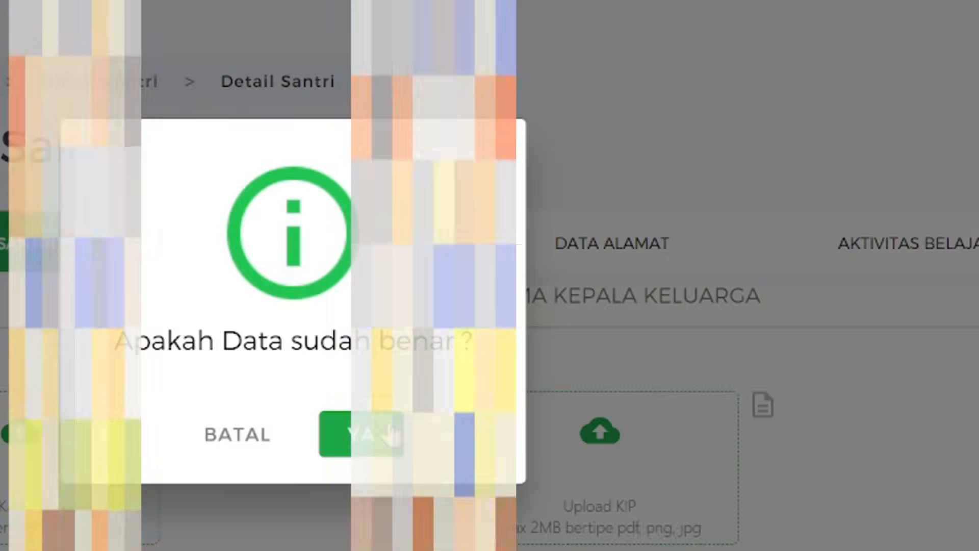
pyautogui.click(392, 434)
pyautogui.click(298, 408)
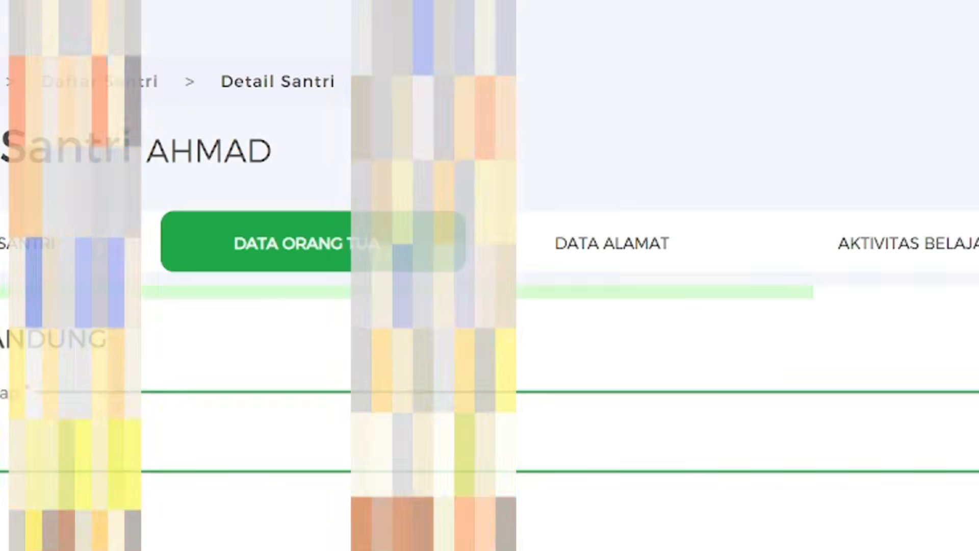
# Complete the parent's NIK with 8989 and set their birth year to 1988
pyautogui.scroll(-10, 490, 408)
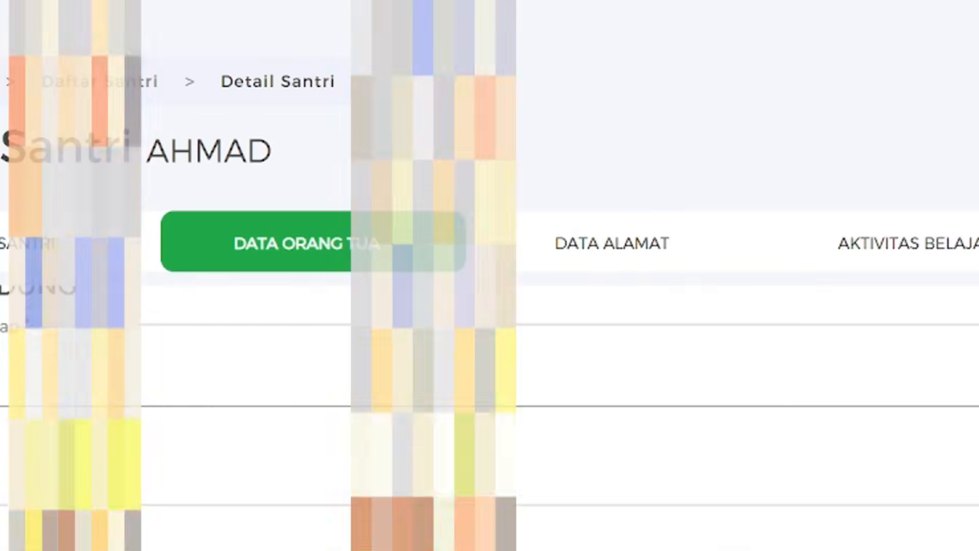
pyautogui.scroll(-3, 490, 408)
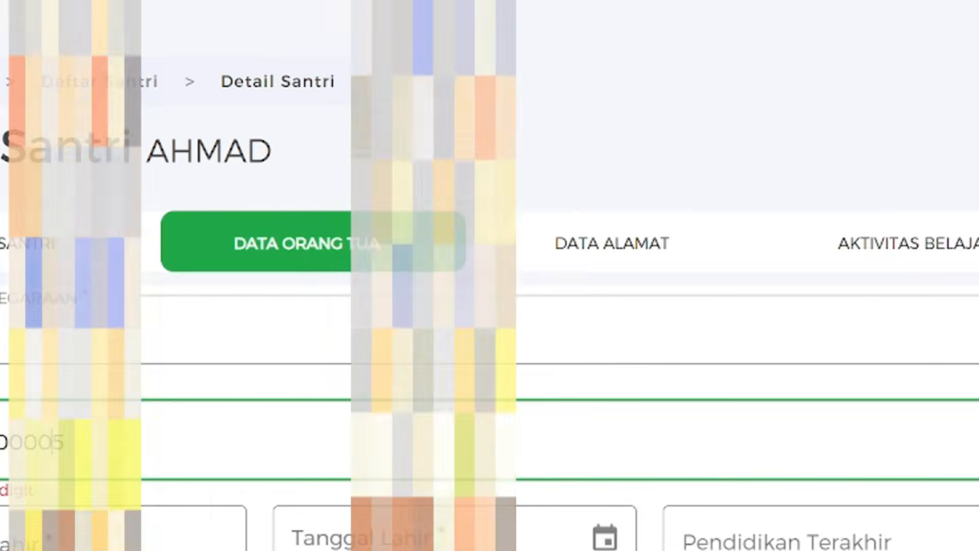
pyautogui.write('8989')
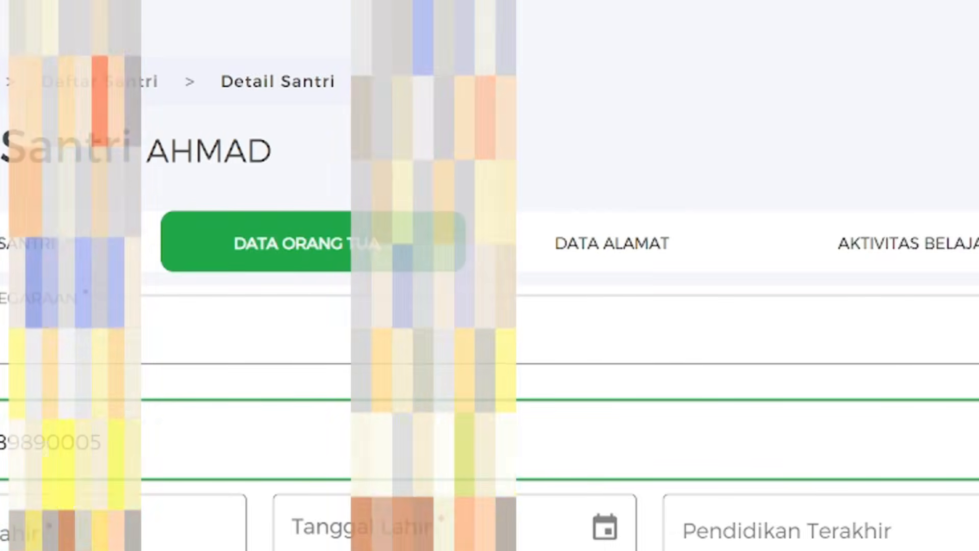
pyautogui.click(77, 530)
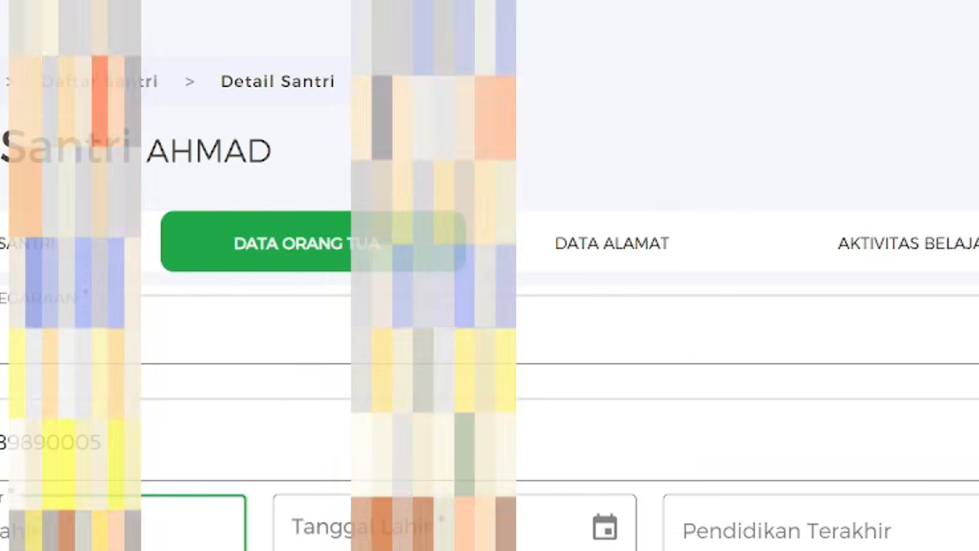
pyautogui.click(340, 528)
pyautogui.click(158, 39)
pyautogui.moveTo(487, 160); pyautogui.dragTo(486, 308)
pyautogui.click(285, 286)
pyautogui.click(449, 549)
# Choose the parent's last education, main occupation, income bracket and family card relation
pyautogui.click(943, 528)
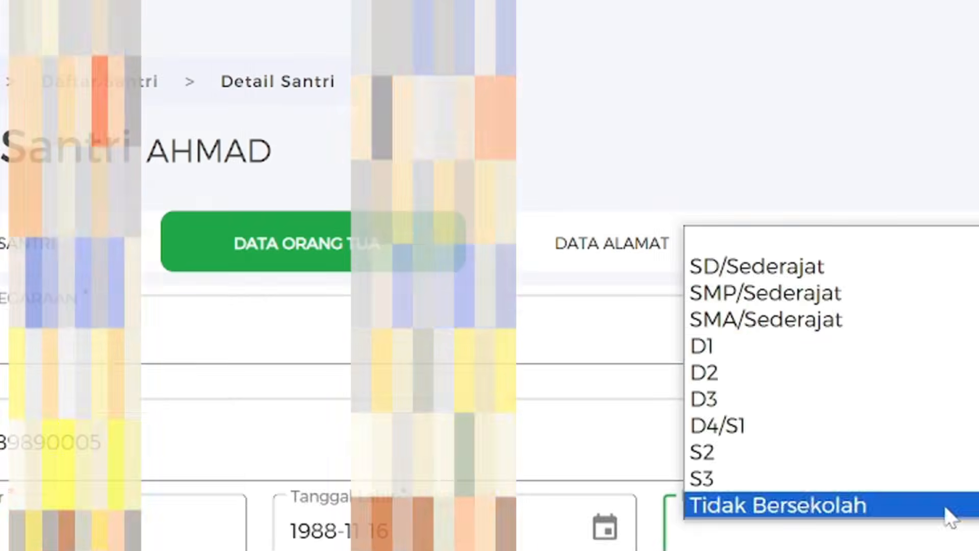
pyautogui.click(765, 292)
pyautogui.scroll(-2, 739, 306)
pyautogui.click(138, 454)
pyautogui.click(138, 527)
pyautogui.click(449, 451)
pyautogui.click(433, 533)
pyautogui.scroll(-5, 434, 408)
pyautogui.click(408, 369)
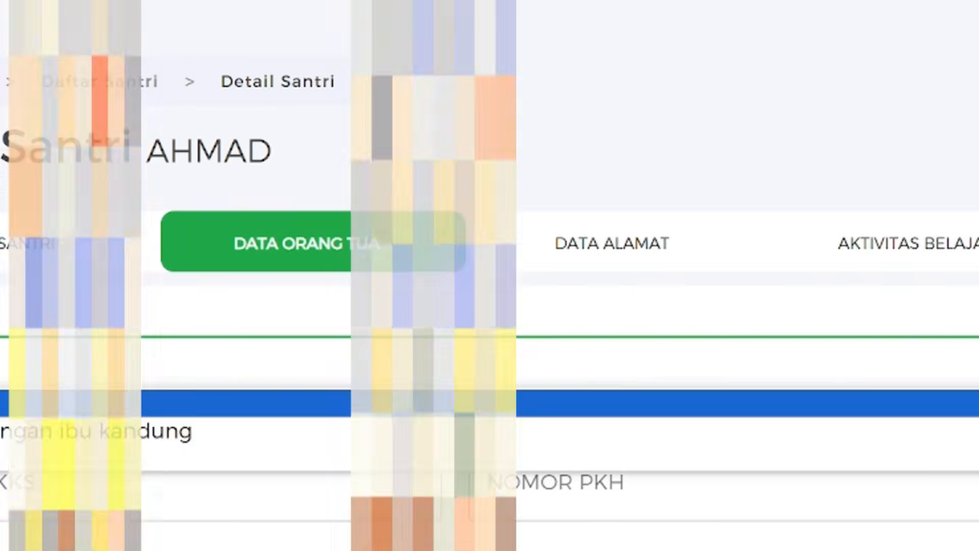
pyautogui.click(357, 431)
pyautogui.scroll(-5, 433, 408)
# Save the parent data and switch to the Data Alamat section
pyautogui.click(952, 550)
pyautogui.click(293, 452)
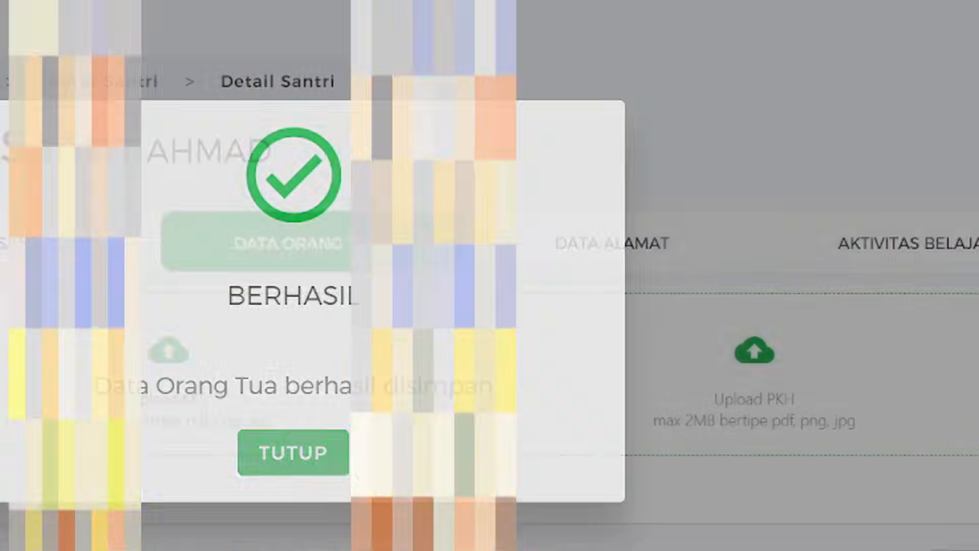
pyautogui.scroll(10, 293, 433)
pyautogui.click(638, 255)
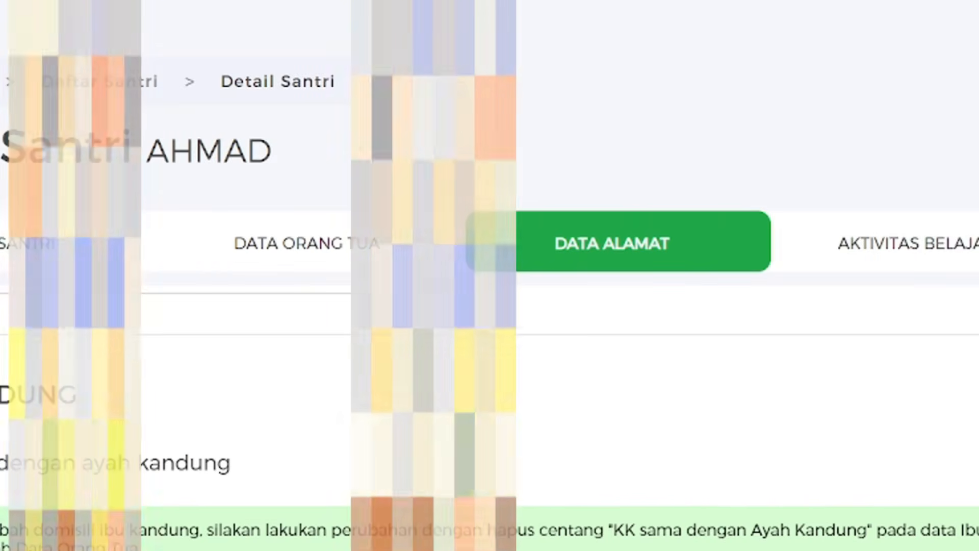
# Set house ownership and the student's province, regency, district and village
pyautogui.scroll(5, 490, 418)
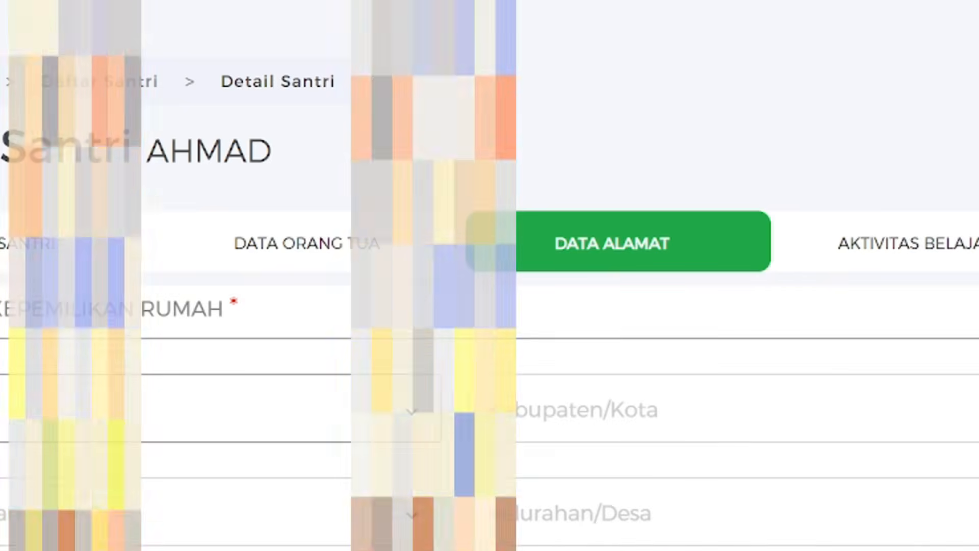
pyautogui.click(821, 311)
pyautogui.click(821, 366)
pyautogui.click(375, 411)
pyautogui.scroll(-1, 372, 316)
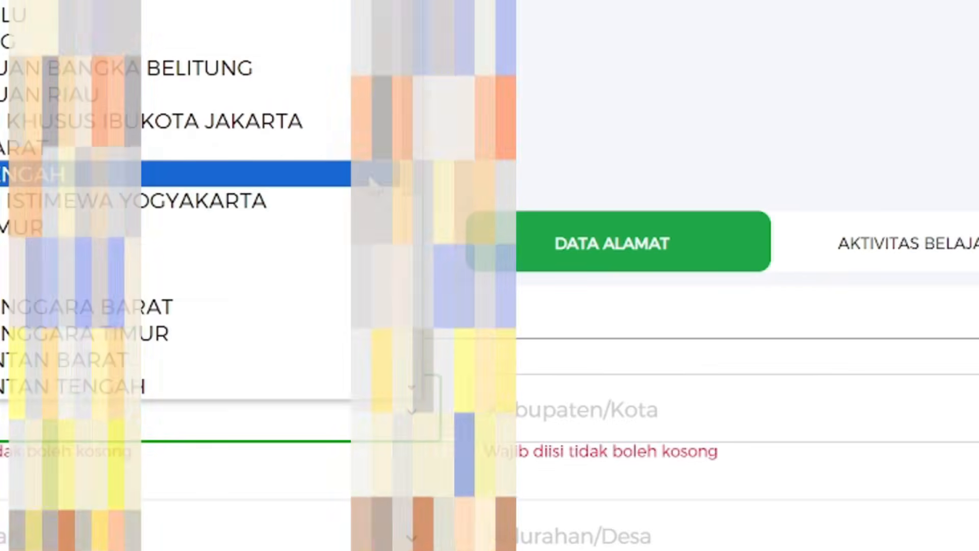
pyautogui.click(369, 176)
pyautogui.click(664, 414)
pyautogui.click(663, 280)
pyautogui.click(377, 515)
pyautogui.click(375, 330)
pyautogui.click(691, 513)
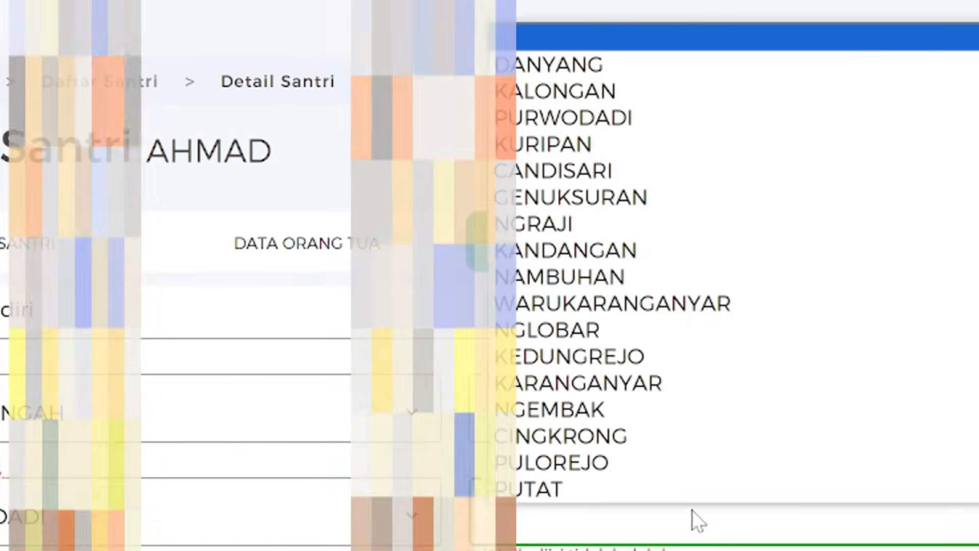
pyautogui.click(688, 489)
# Fill in the address field and choose who the student lives with
pyautogui.scroll(-3, 688, 408)
pyautogui.click(663, 352)
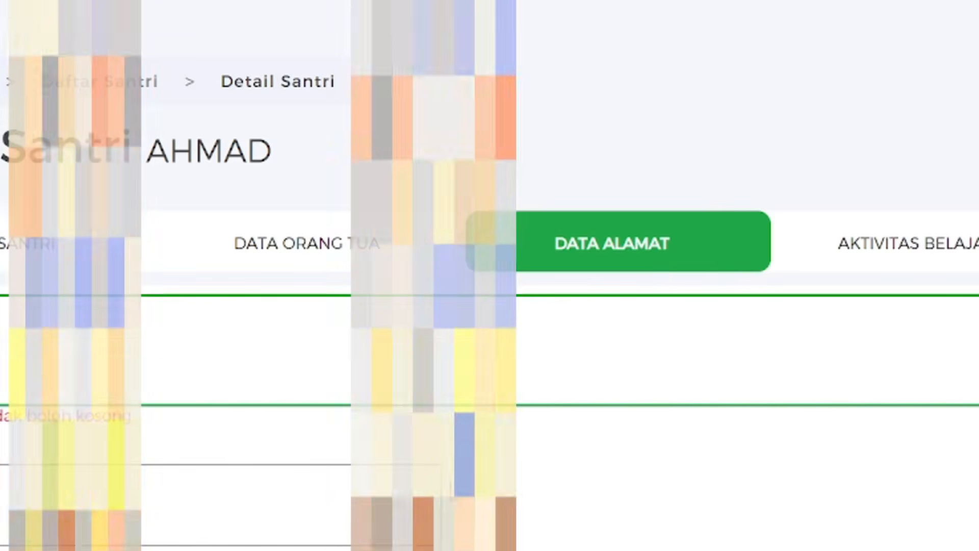
pyautogui.scroll(-3, 451, 480)
pyautogui.click(451, 401)
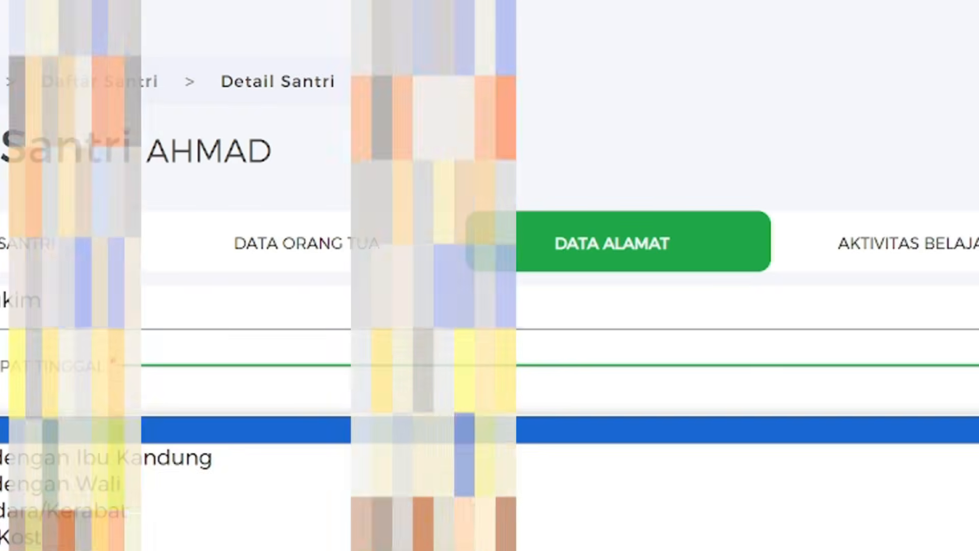
pyautogui.click(451, 457)
pyautogui.scroll(-5, 689, 434)
# Set distance Kurang dari 5 km, transport Sepeda, travel time 10-19 menit, and save
pyautogui.click(941, 434)
pyautogui.click(942, 484)
pyautogui.click(360, 534)
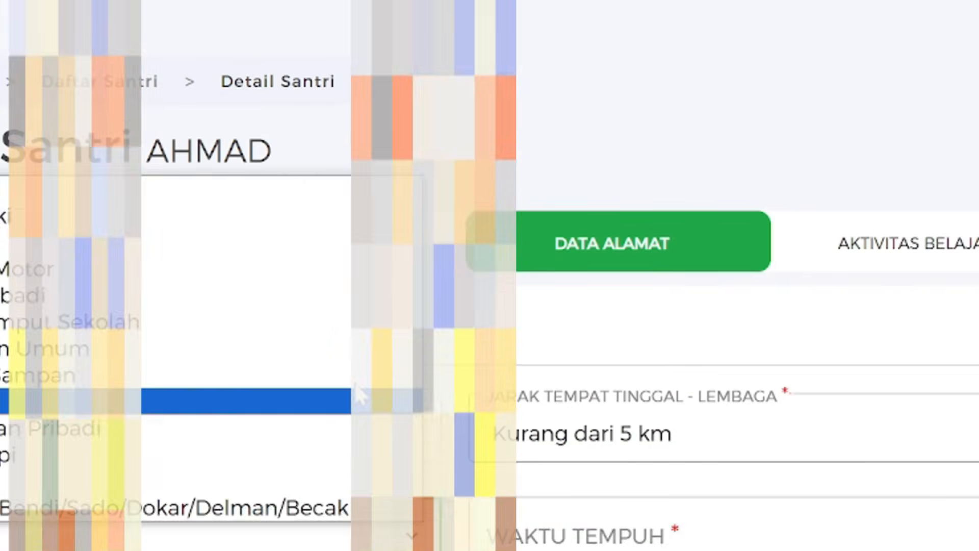
pyautogui.click(361, 400)
pyautogui.click(907, 536)
pyautogui.click(907, 403)
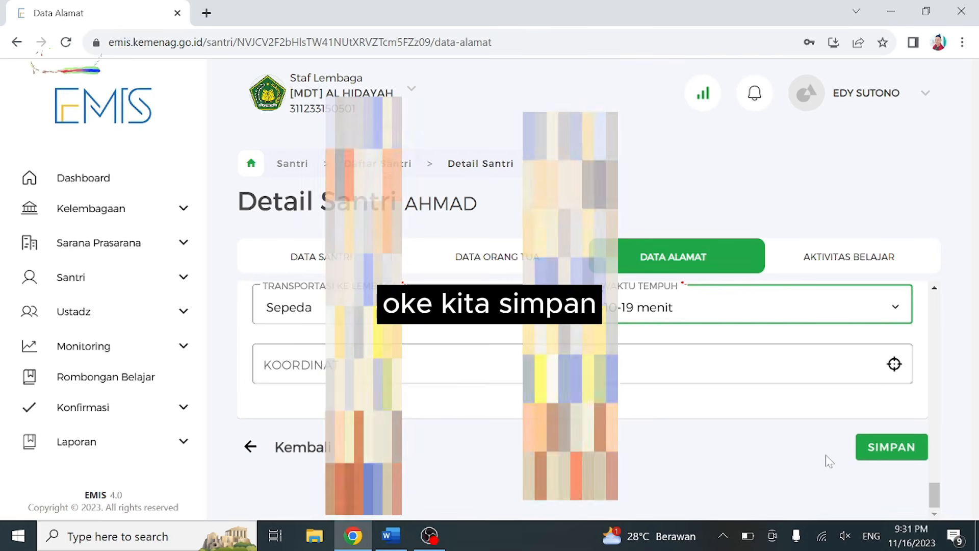
pyautogui.click(890, 448)
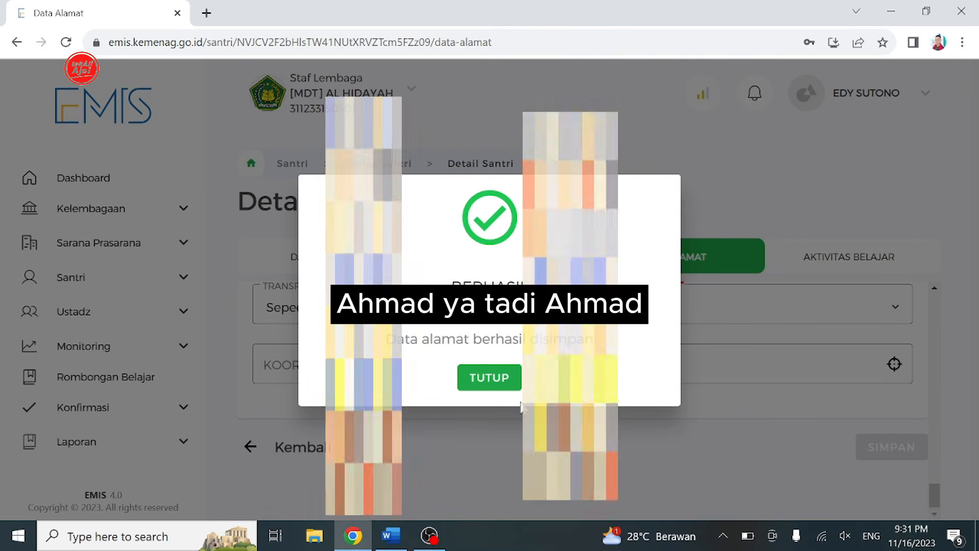
pyautogui.click(509, 387)
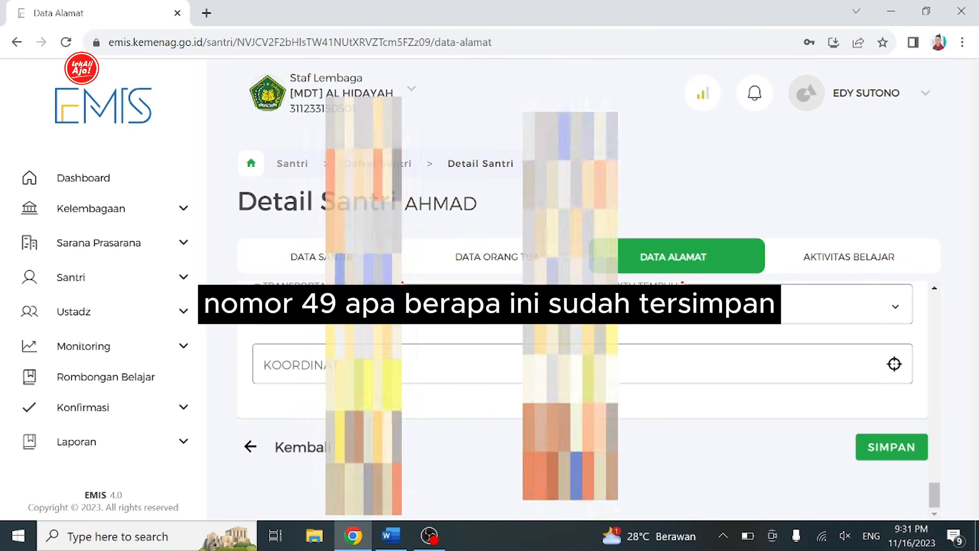
# Return to Daftar Santri and scroll to row 49, where the edited student is marked complete
pyautogui.click(115, 279)
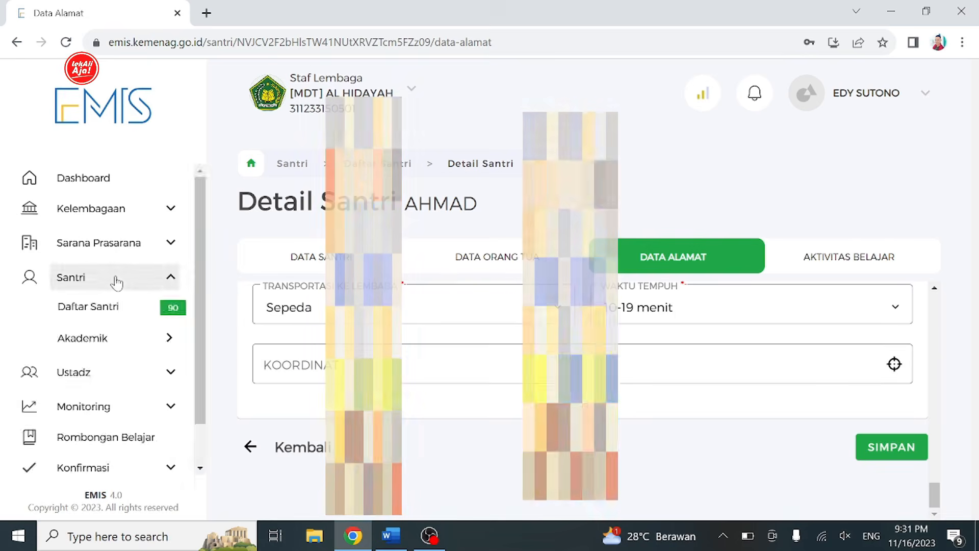
pyautogui.click(131, 305)
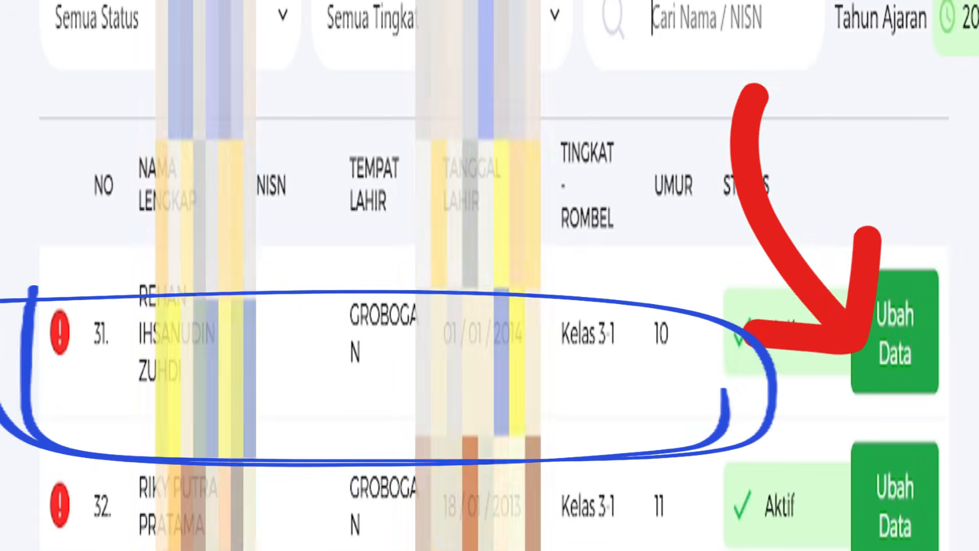
pyautogui.scroll(-20, 490, 316)
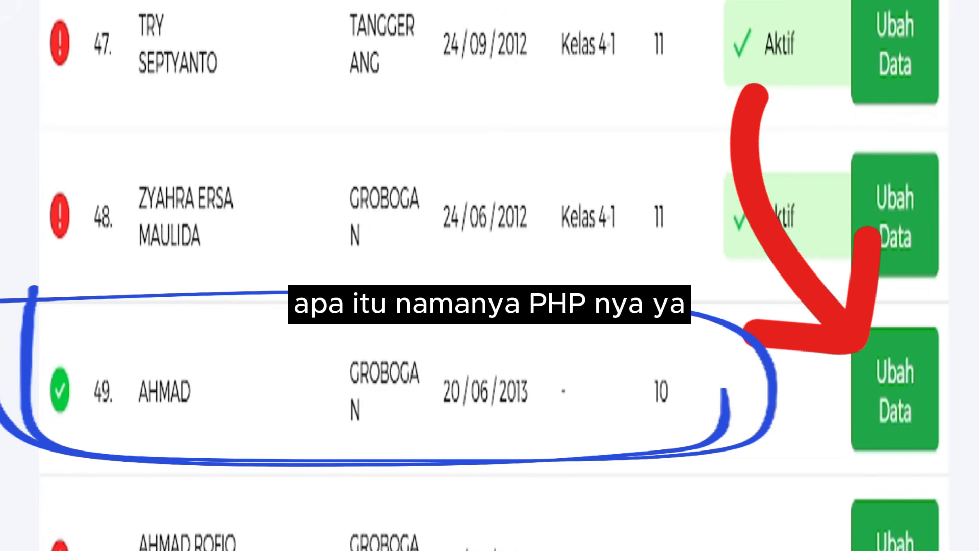
pyautogui.scroll(-10, 489, 276)
pyautogui.scroll(-5, 489, 276)
pyautogui.scroll(10, 490, 275)
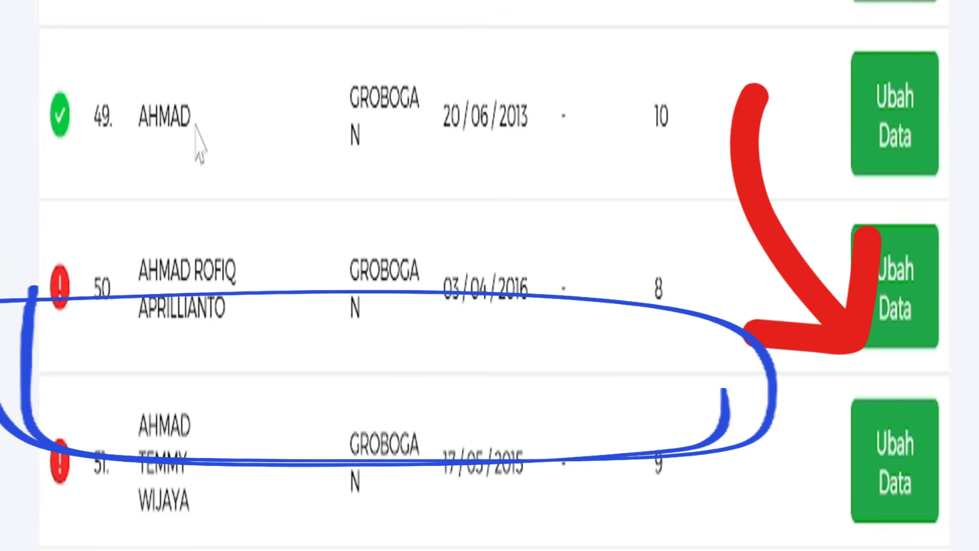
# Mark the student Tidak Aktif in Aktivitas Belajar with reason Lainnya from 2023-11-16
pyautogui.click(902, 146)
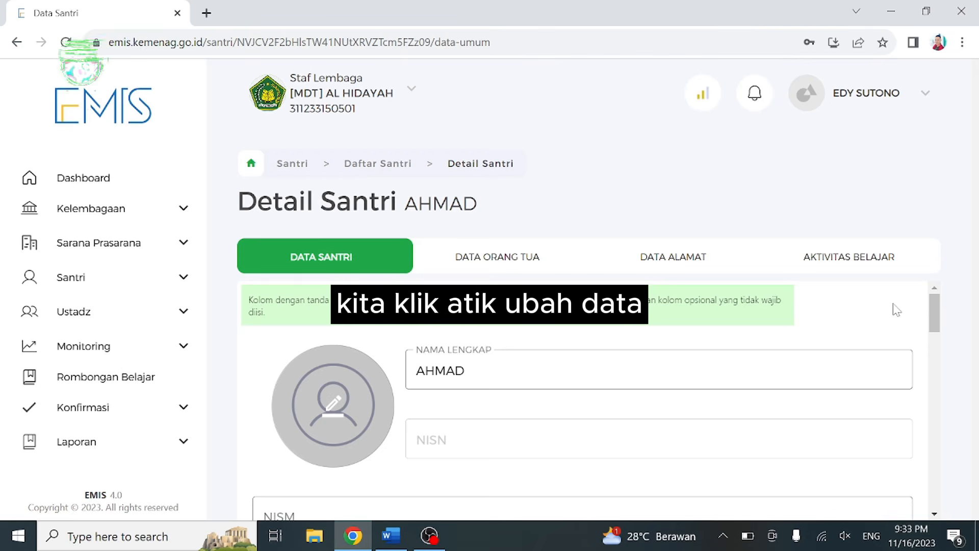
pyautogui.click(852, 257)
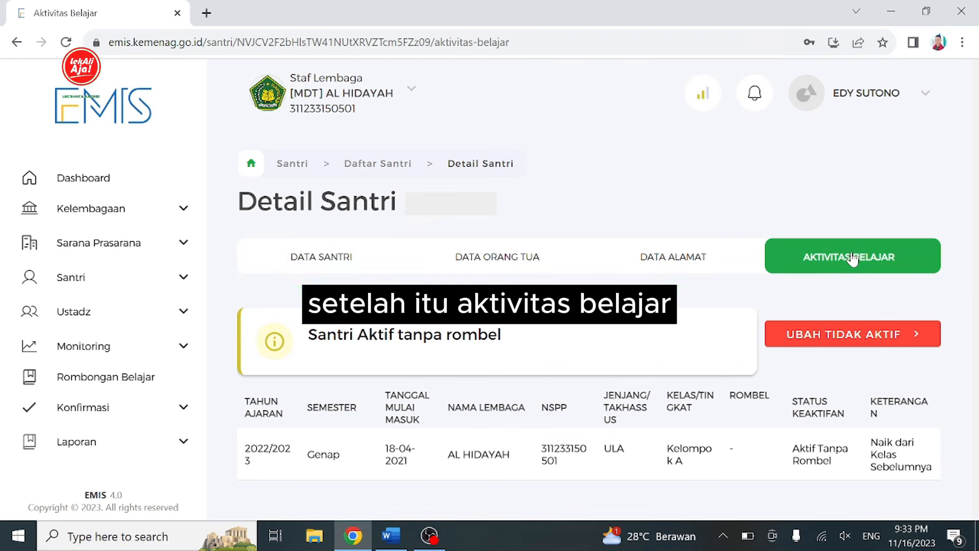
pyautogui.click(867, 338)
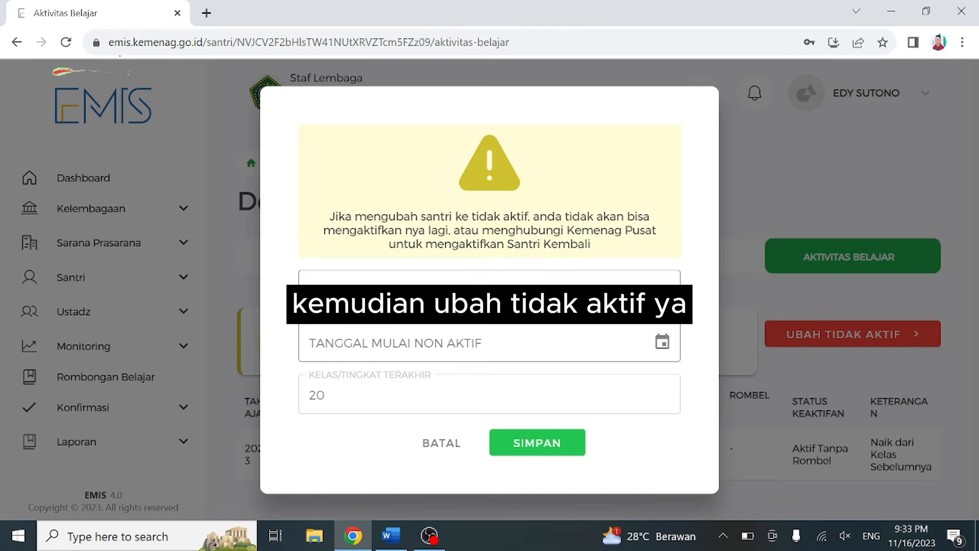
pyautogui.click(574, 296)
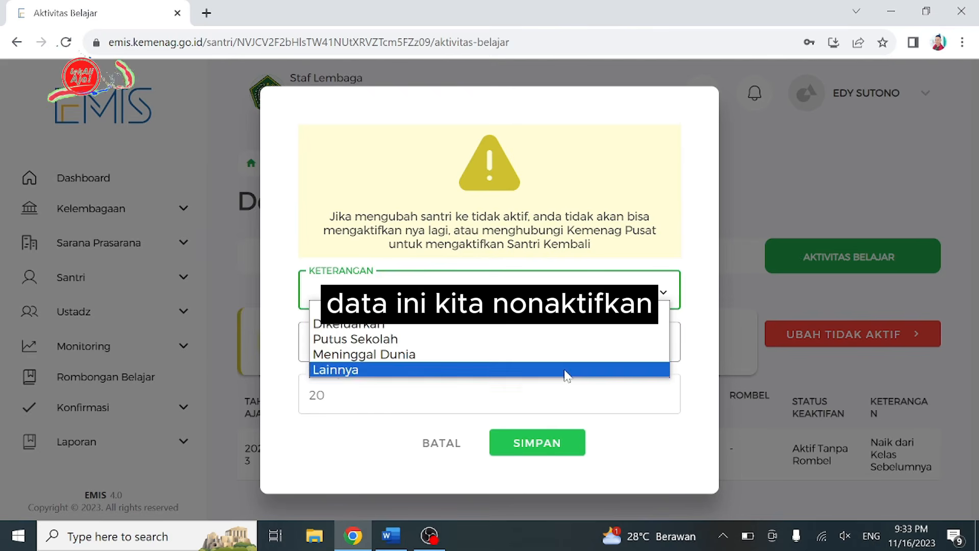
pyautogui.click(564, 370)
pyautogui.click(653, 347)
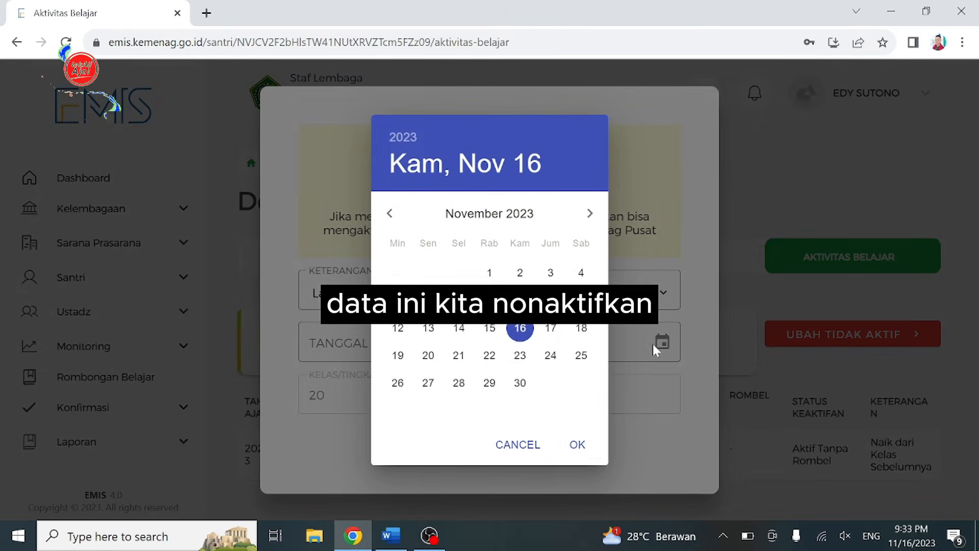
pyautogui.click(577, 444)
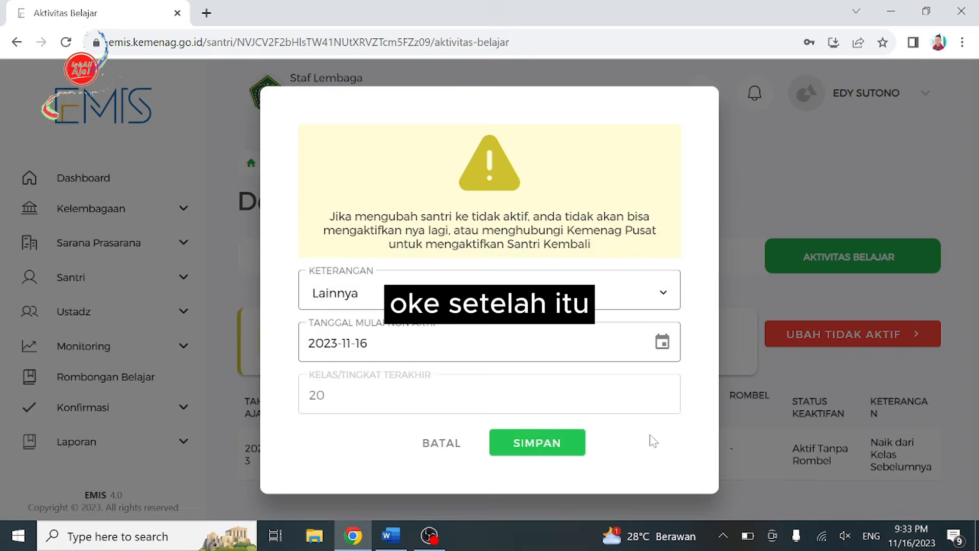
# Submit the deactivation, accept the responsibility checkbox, save and dismiss the confirmation
pyautogui.click(562, 444)
pyautogui.click(312, 335)
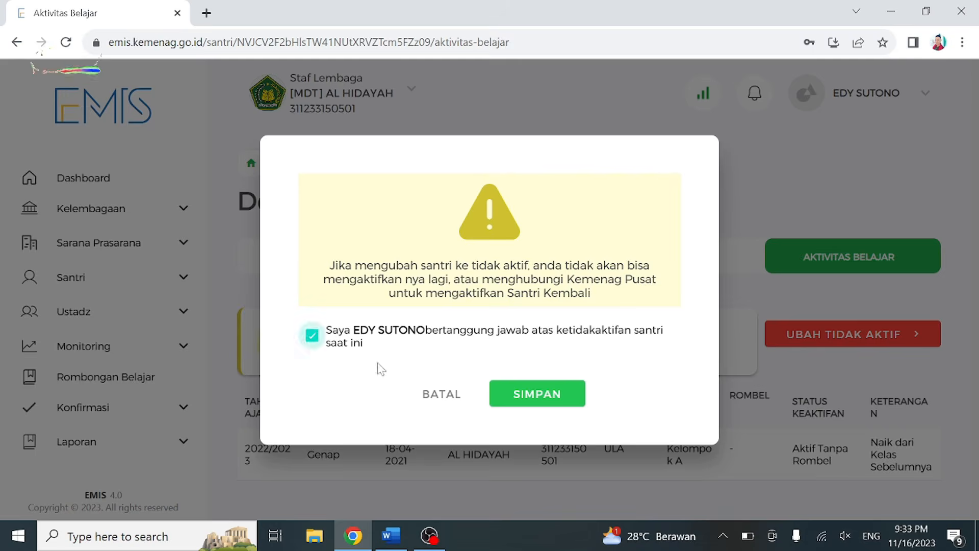
pyautogui.click(529, 398)
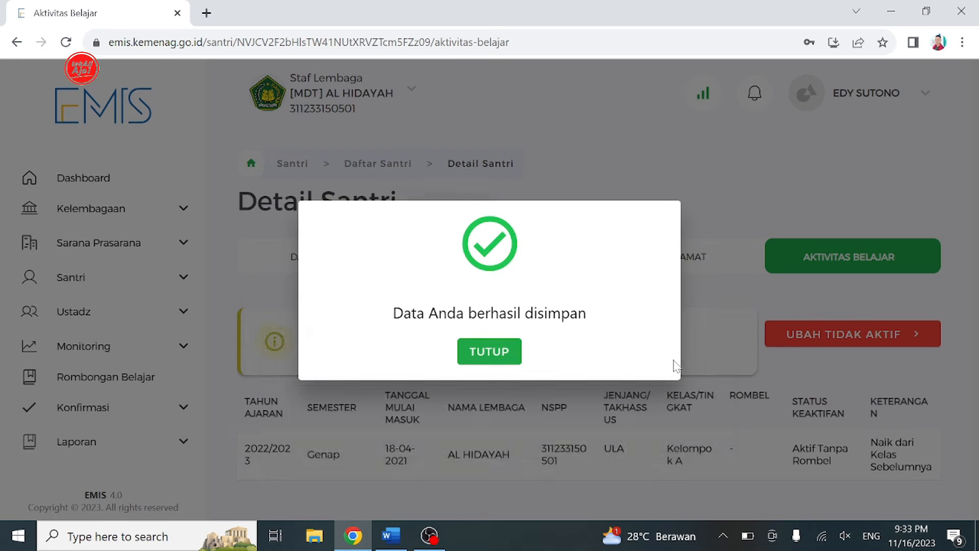
pyautogui.click(500, 348)
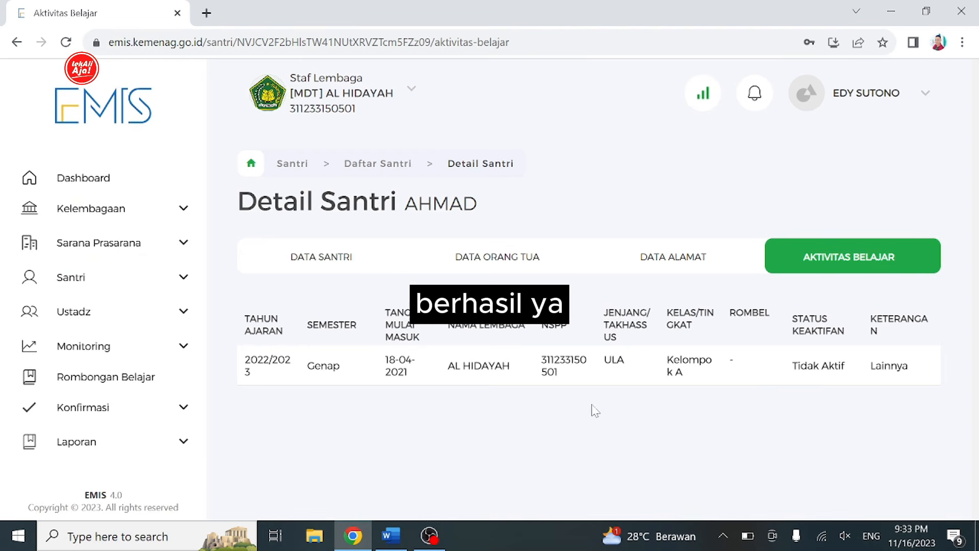
pyautogui.click(165, 283)
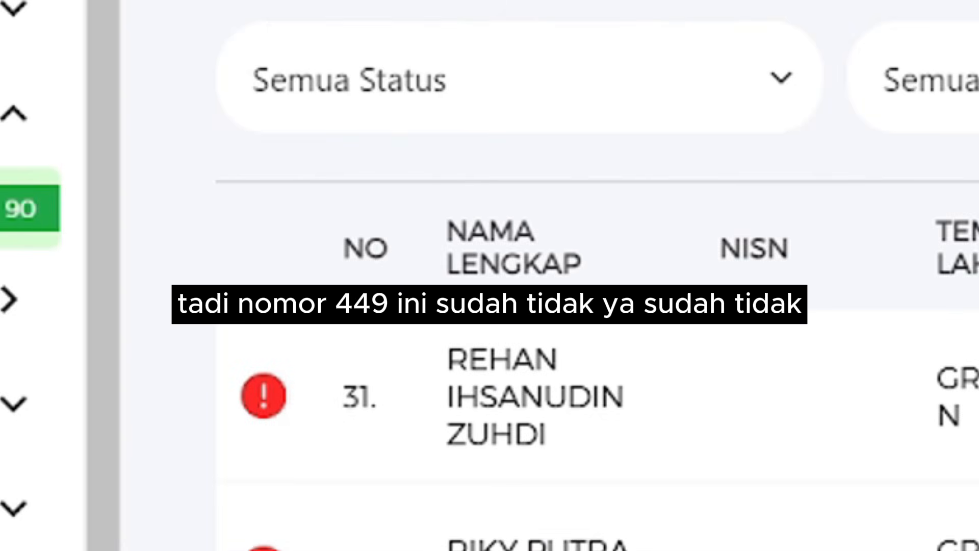
# Scroll the reloaded Daftar Santri to confirm row 49 is now a different student
pyautogui.scroll(-15, 597, 275)
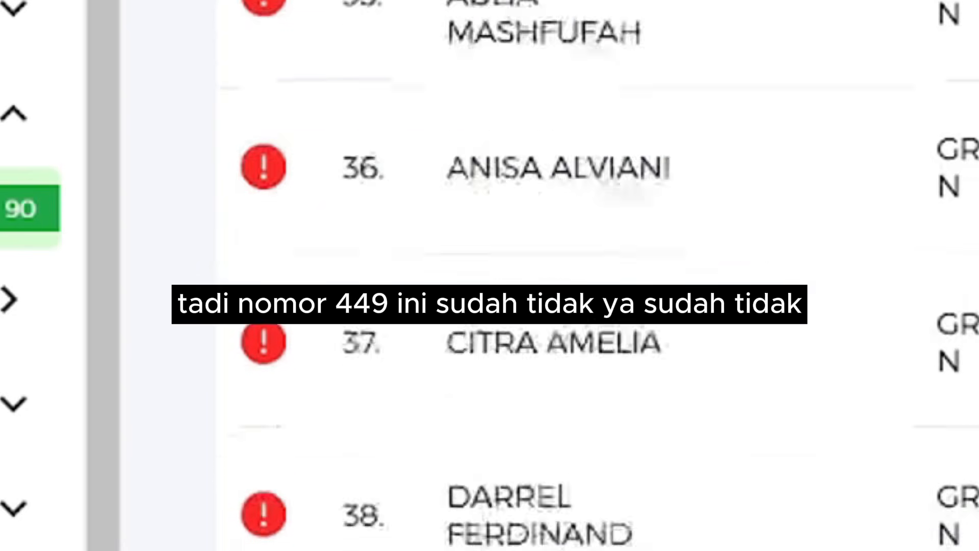
pyautogui.scroll(1, 400, 365)
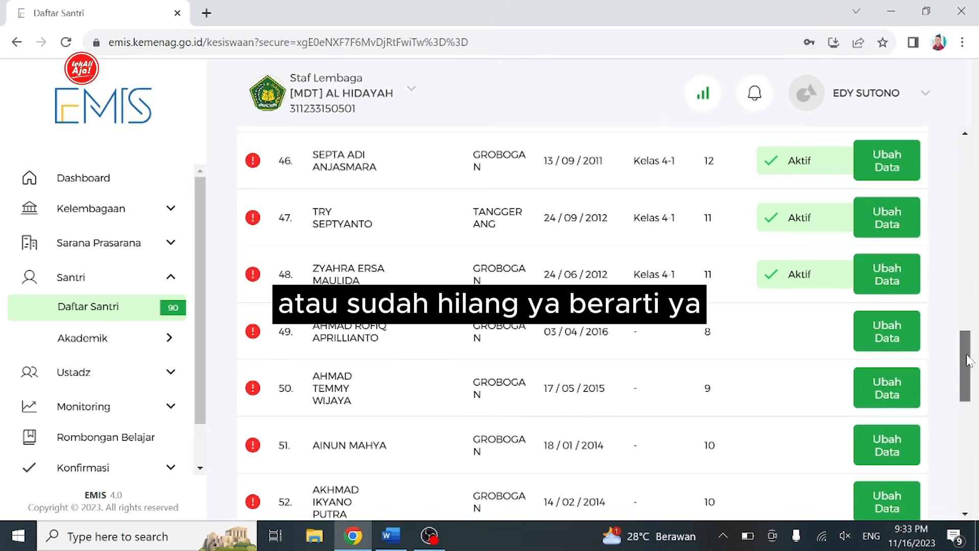
pyautogui.moveTo(968, 359); pyautogui.dragTo(967, 173)
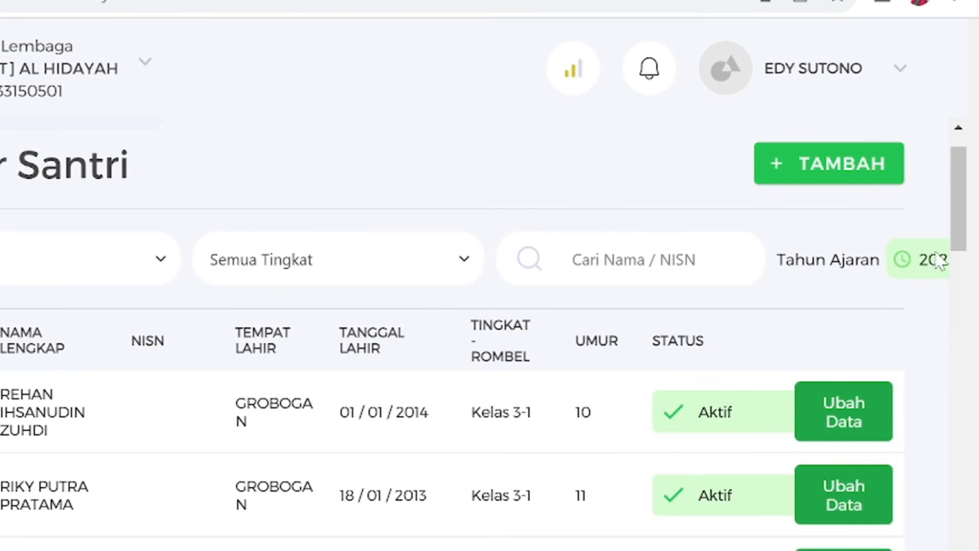
pyautogui.moveTo(963, 247); pyautogui.dragTo(963, 265)
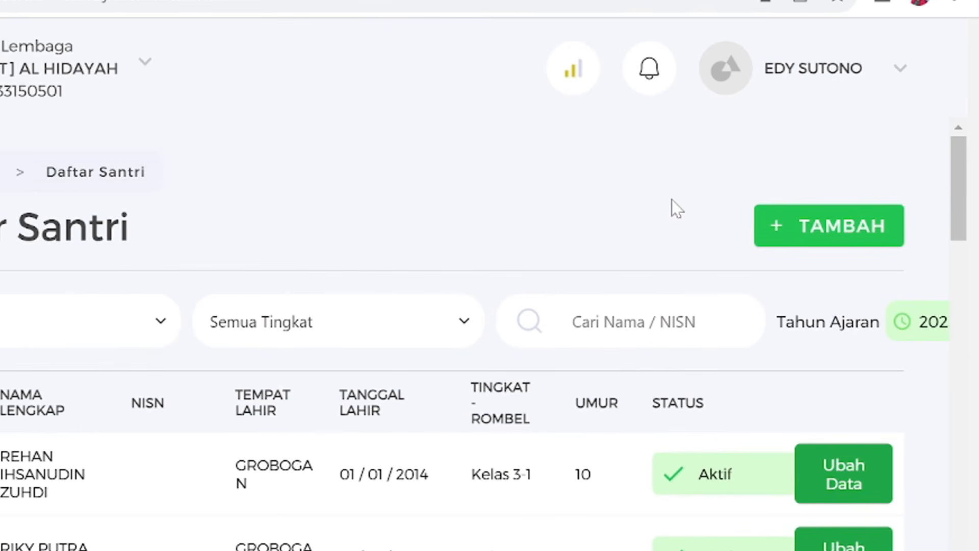
# Start a new student via TAMBAH > Input Data Baru, looking up by name, place and birth date
pyautogui.click(771, 236)
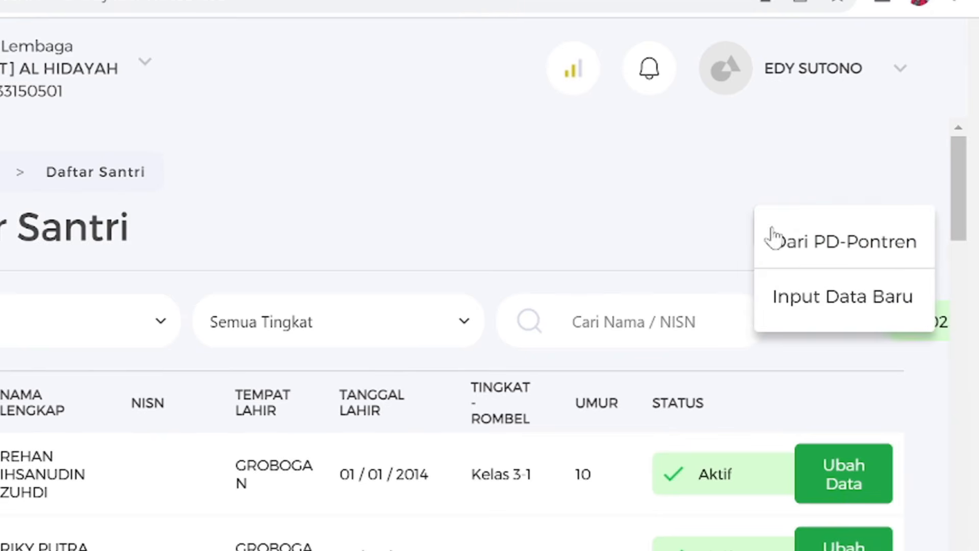
pyautogui.click(822, 319)
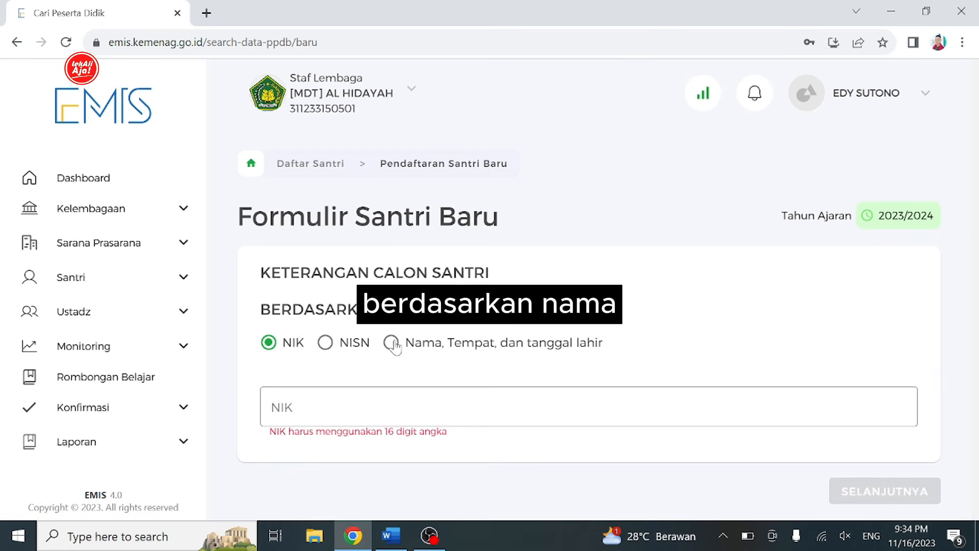
pyautogui.click(393, 345)
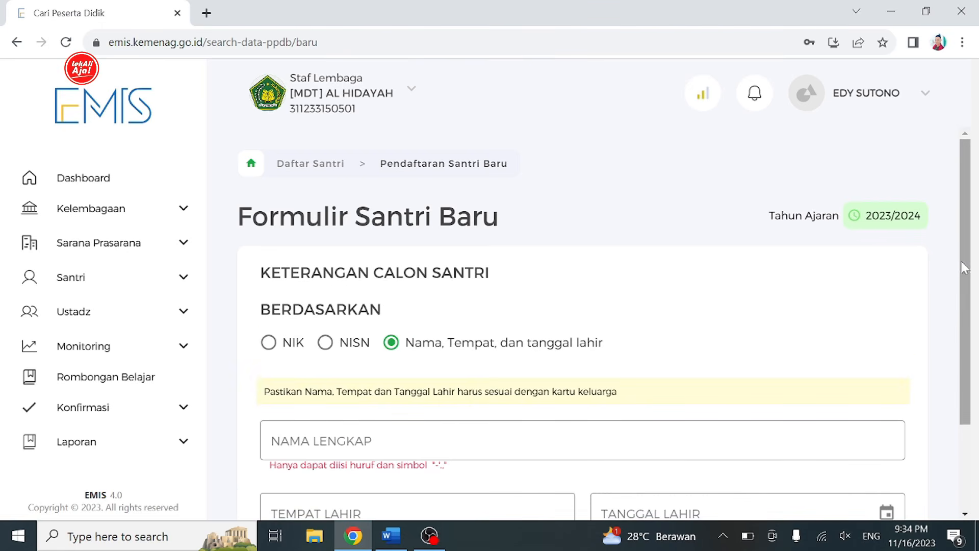
pyautogui.scroll(-1, 963, 270)
pyautogui.click(428, 390)
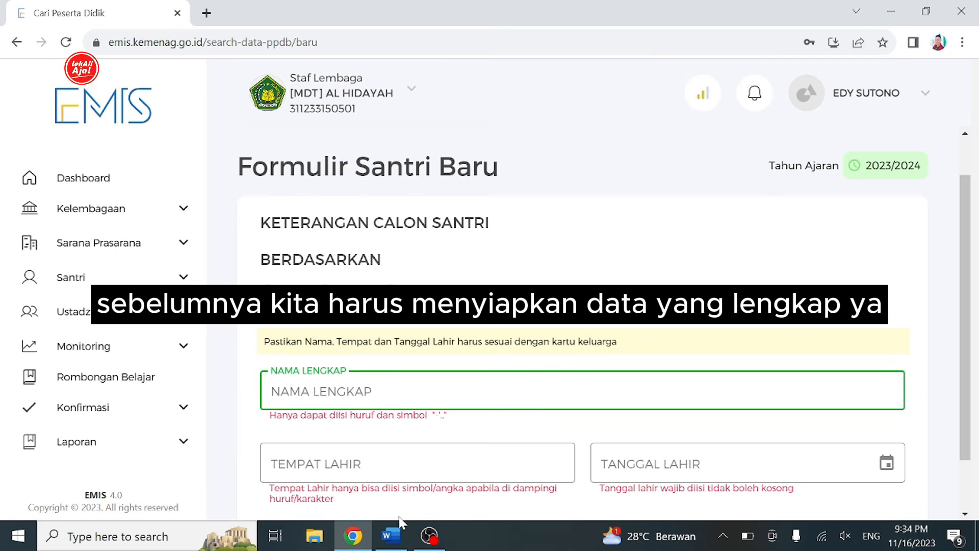
pyautogui.moveTo(399, 535)
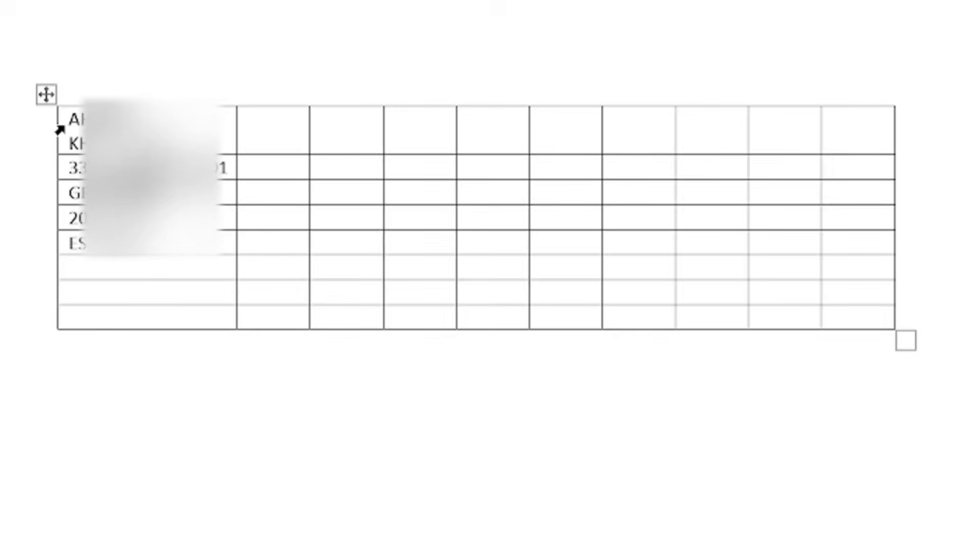
# In Word, select the candidate student's name in the table's first cell
pyautogui.click(60, 130)
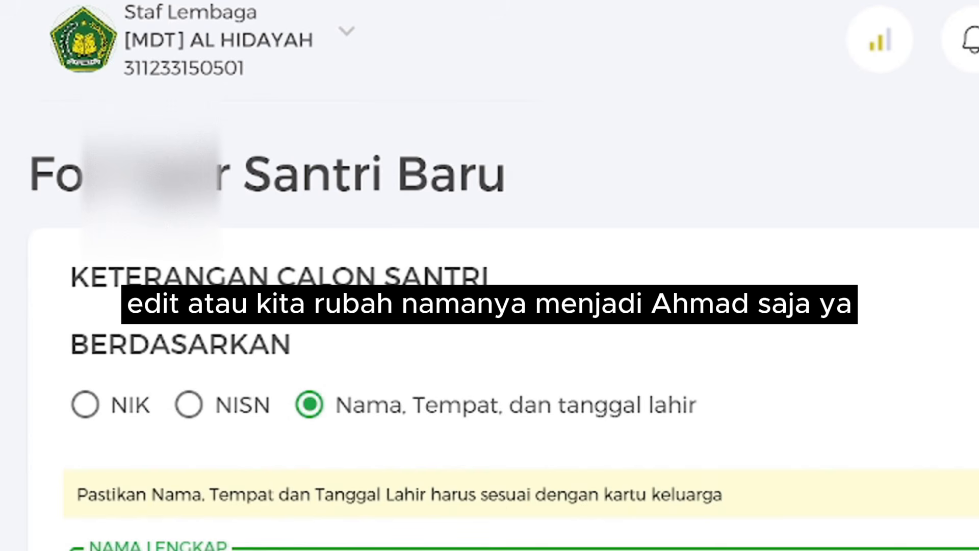
# Finish the full name and pick 2013 as the birth year in the Tanggal Lahir picker
pyautogui.scroll(-2, 490, 306)
pyautogui.press('Tab')
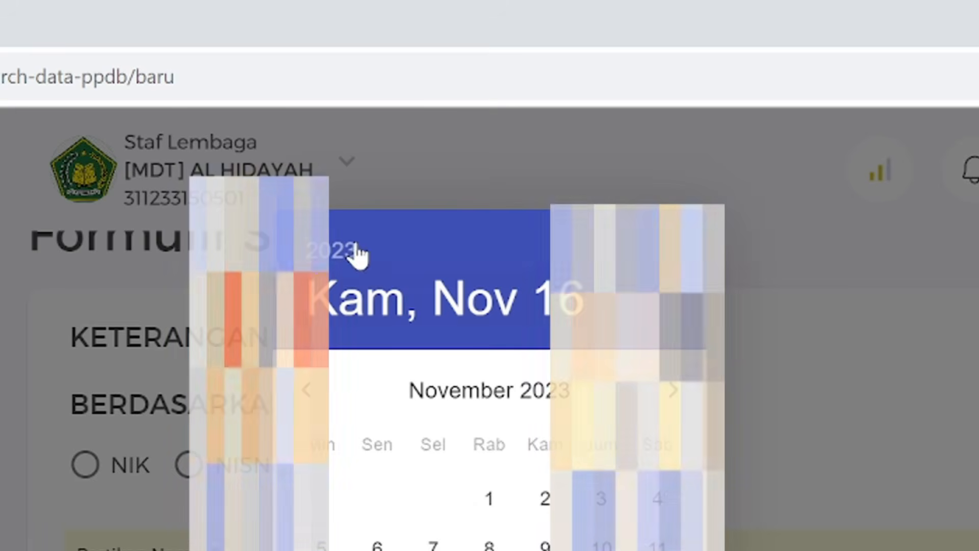
pyautogui.click(352, 250)
pyautogui.scroll(8, 477, 449)
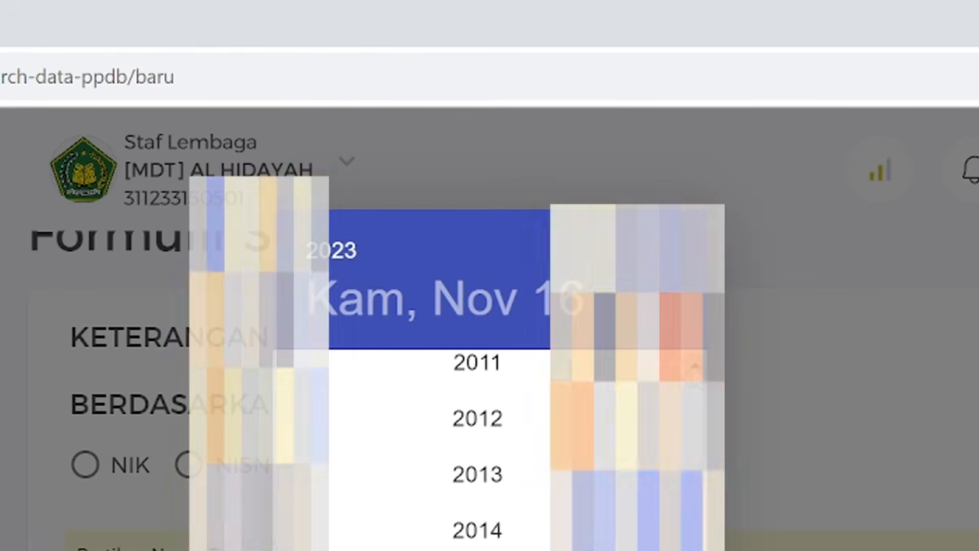
pyautogui.click(492, 477)
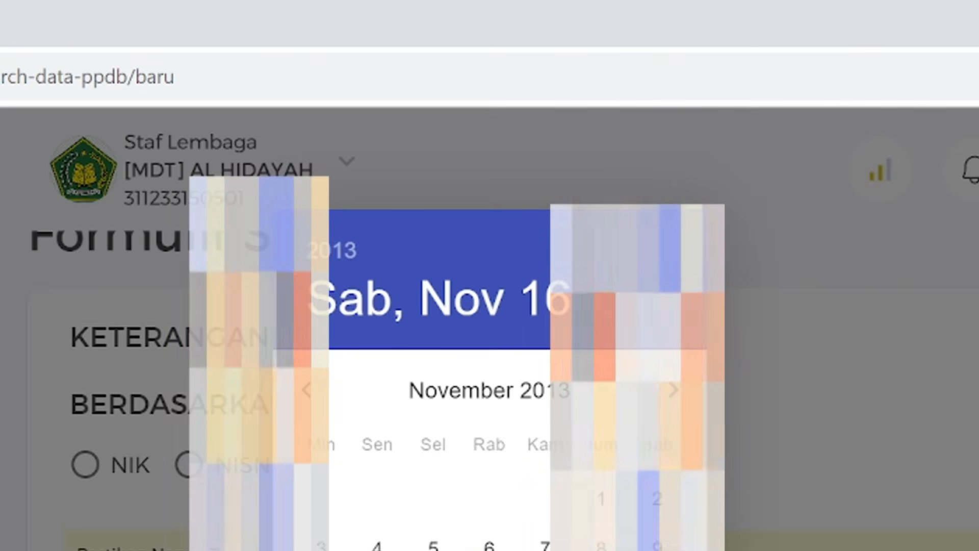
# Navigate the picker to June 2013 and set the birth date to 20 June 2013
pyautogui.click(489, 550)
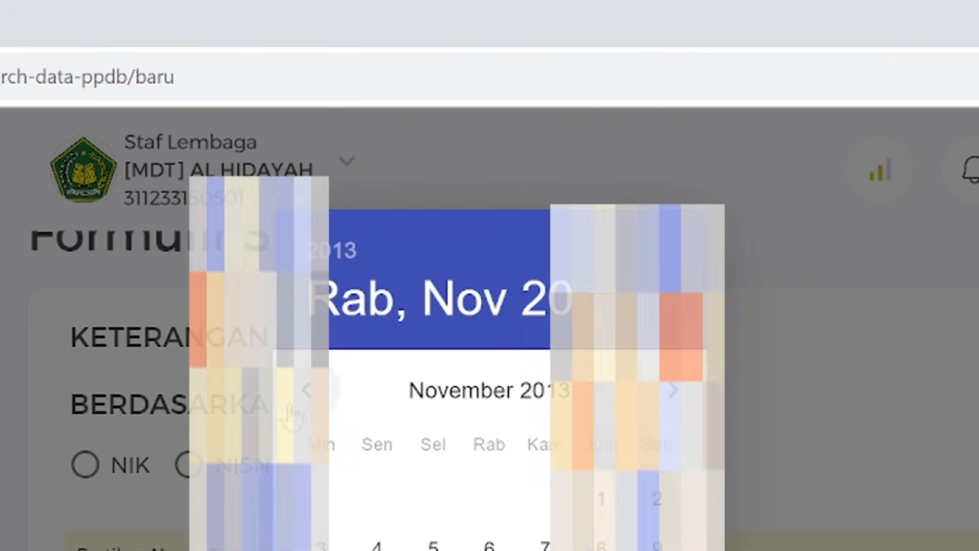
pyautogui.click(331, 386)
pyautogui.click(330, 385)
pyautogui.click(331, 386)
pyautogui.click(331, 385)
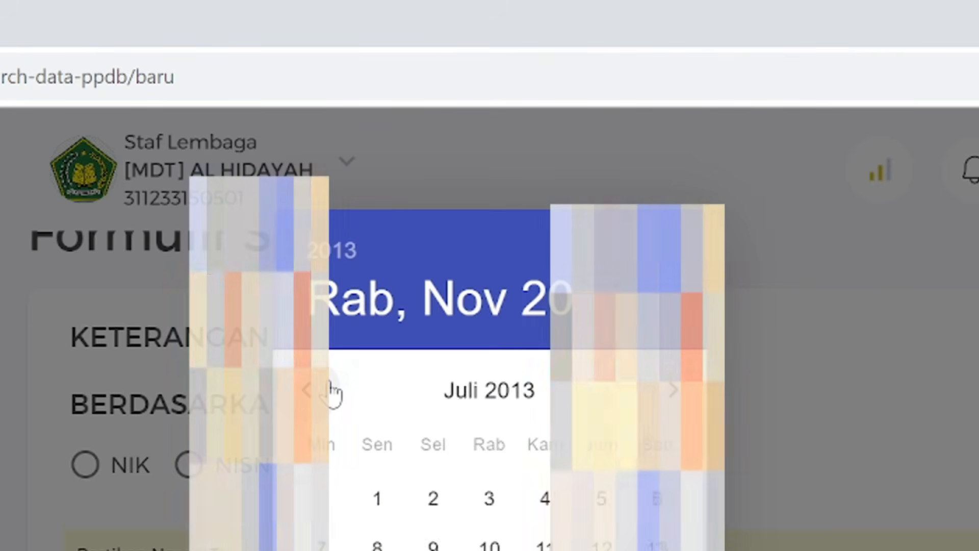
pyautogui.click(330, 387)
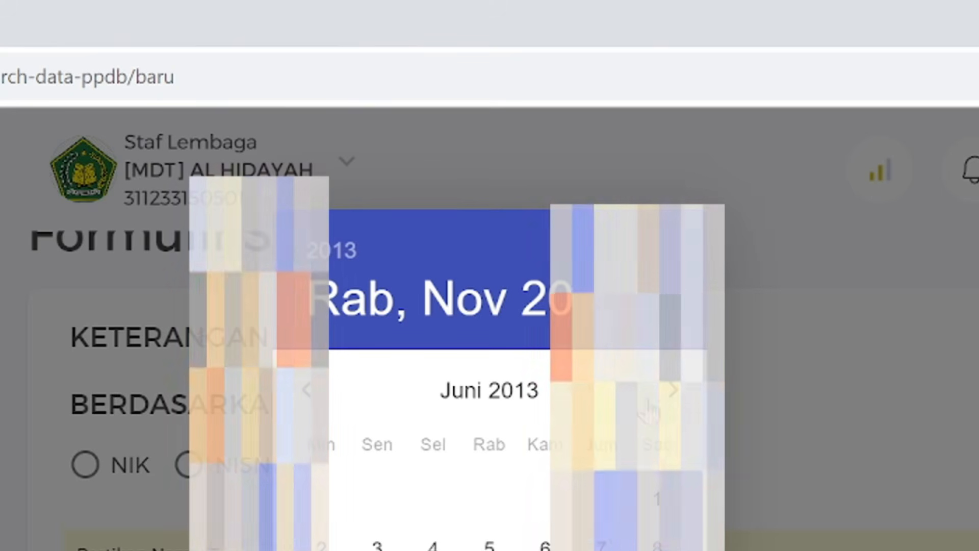
pyautogui.click(661, 404)
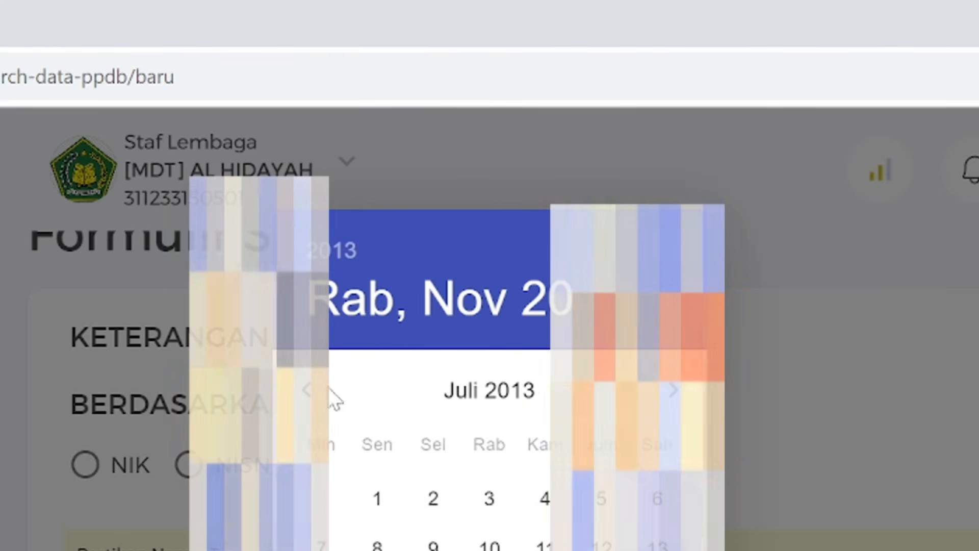
pyautogui.click(306, 391)
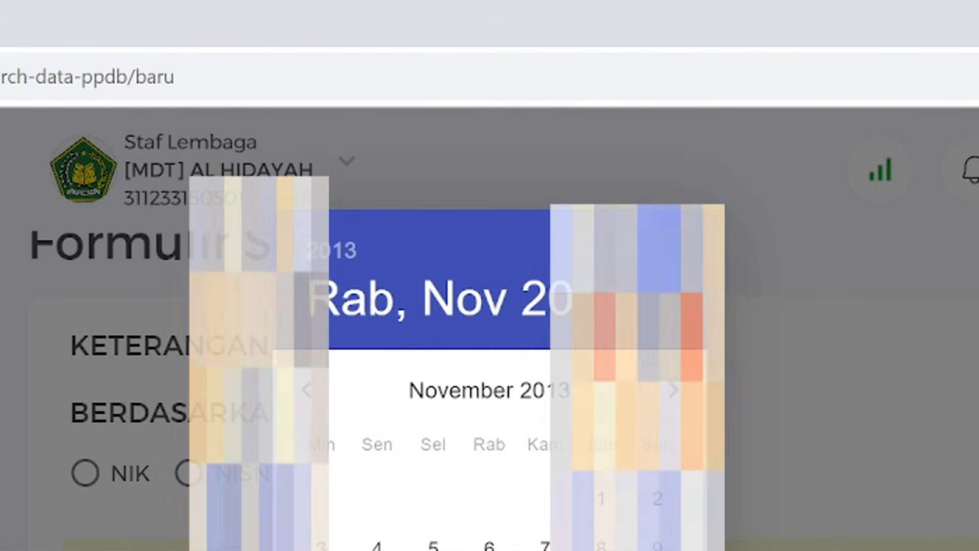
pyautogui.click(333, 397)
pyautogui.click(332, 398)
pyautogui.click(332, 398)
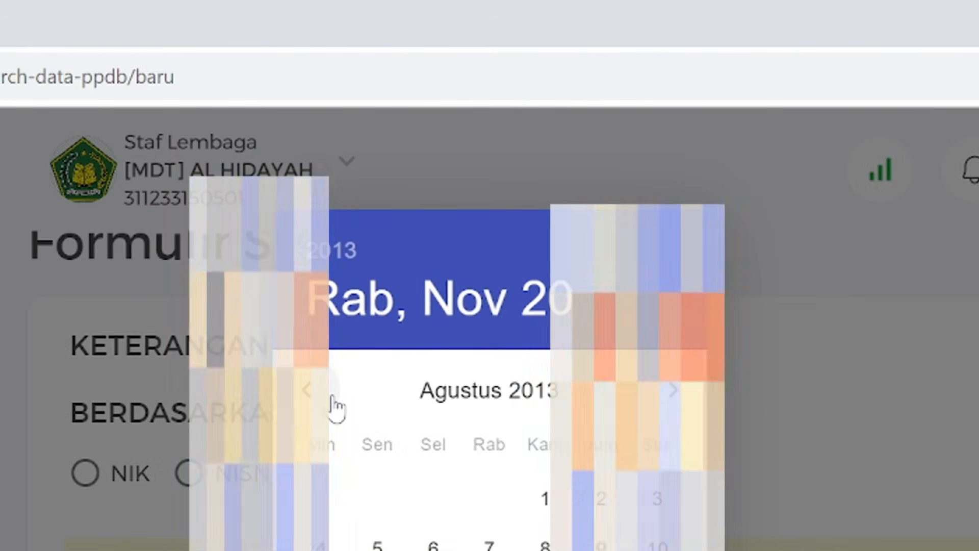
pyautogui.click(333, 398)
pyautogui.click(332, 398)
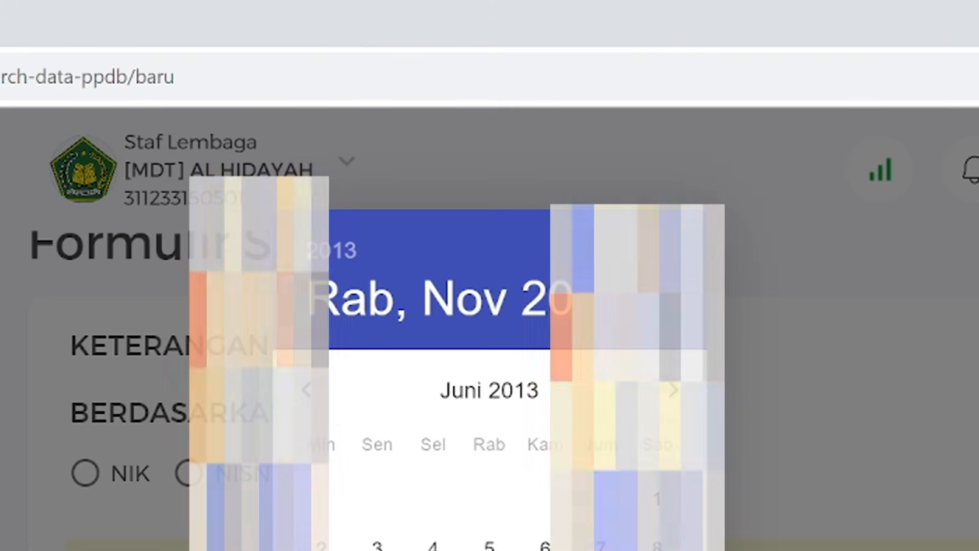
pyautogui.click(545, 550)
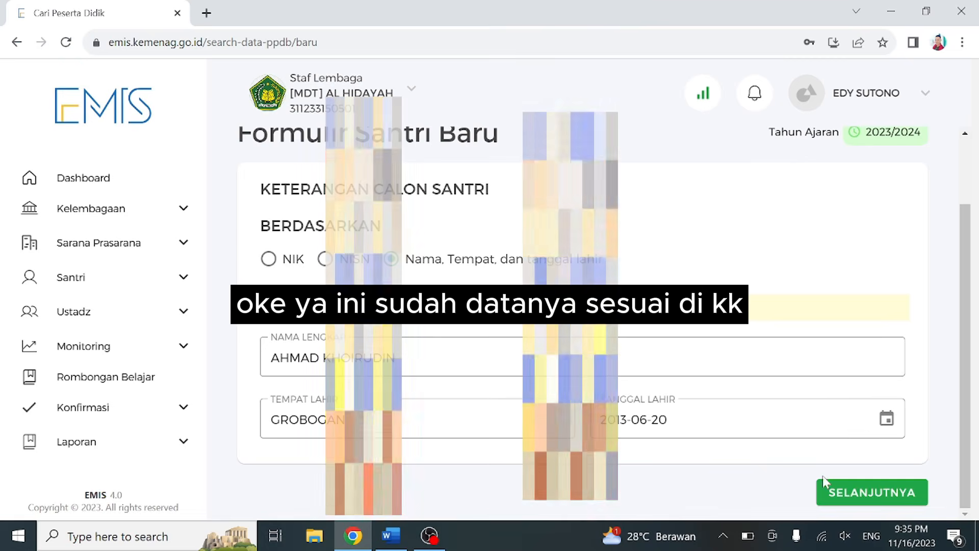
# Continue to the full form, set entry date 2023-11-16 and Tingkat Kelas 2
pyautogui.click(836, 492)
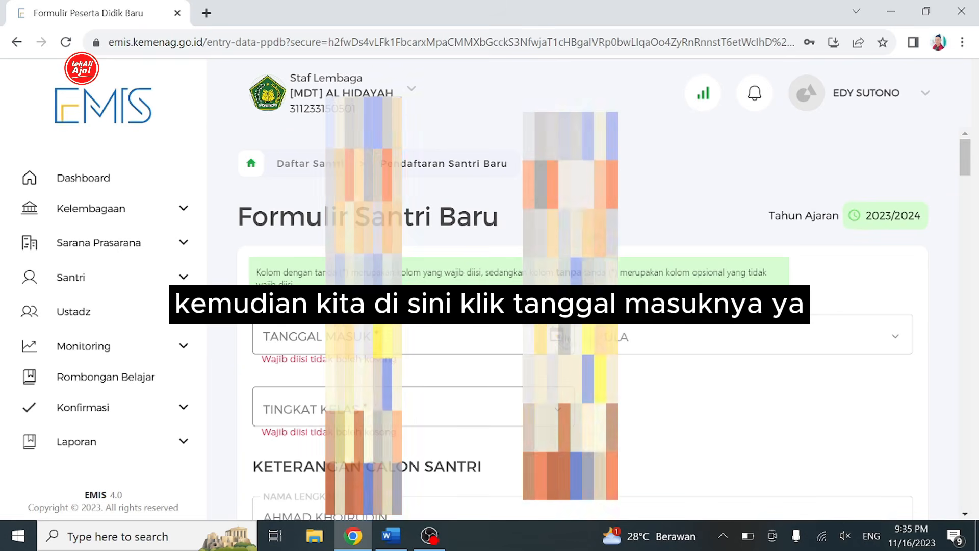
pyautogui.click(489, 339)
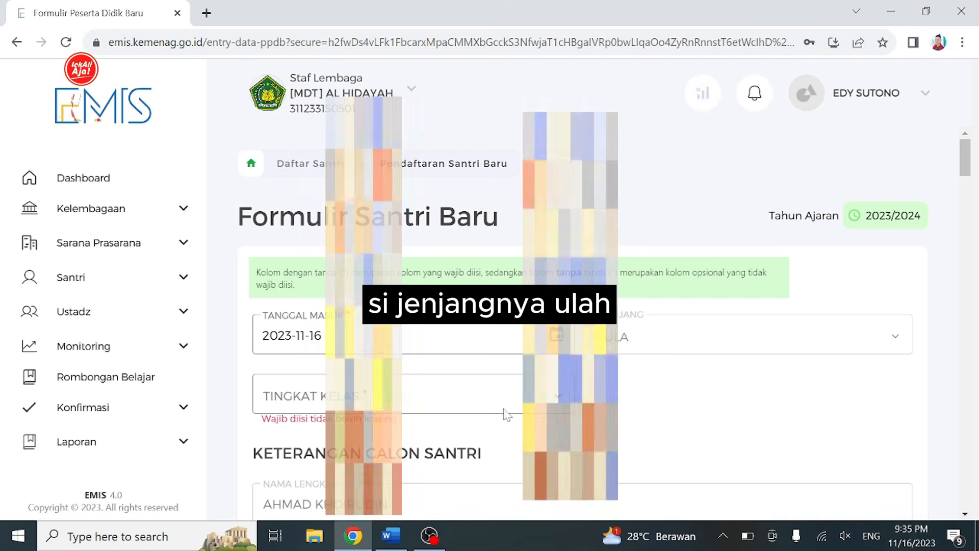
pyautogui.click(505, 407)
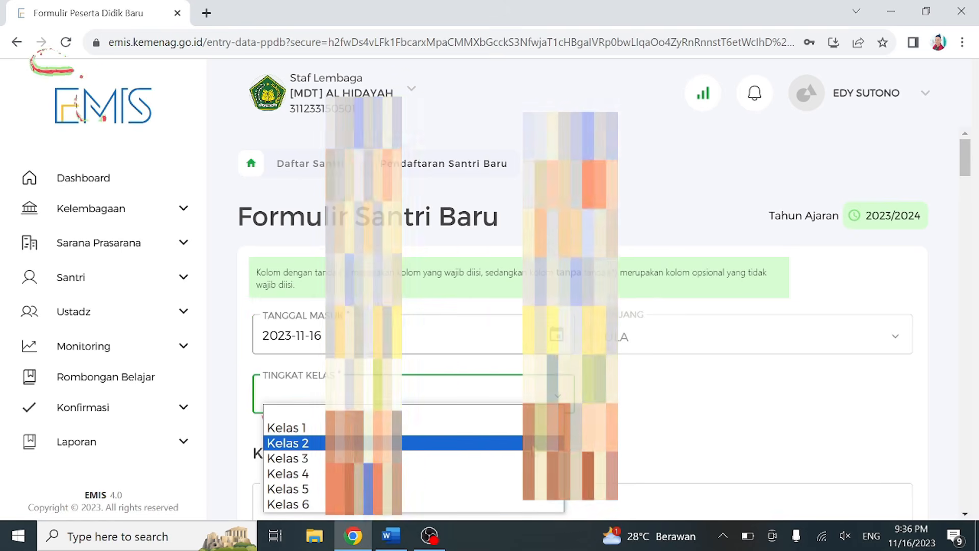
pyautogui.click(534, 443)
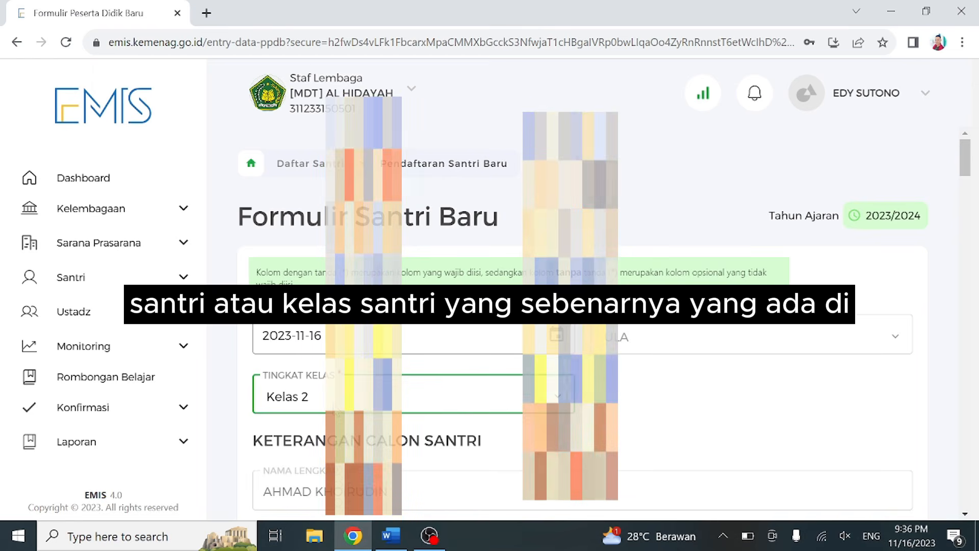
# Enter the student's NIK and choose Guru/Dosen as Cita-Cita
pyautogui.moveTo(963, 167); pyautogui.dragTo(965, 190)
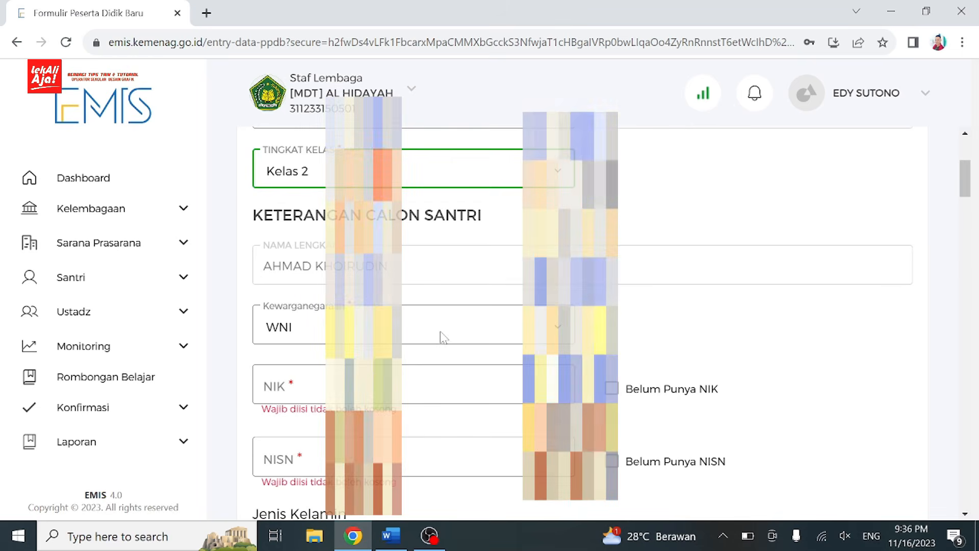
pyautogui.click(364, 386)
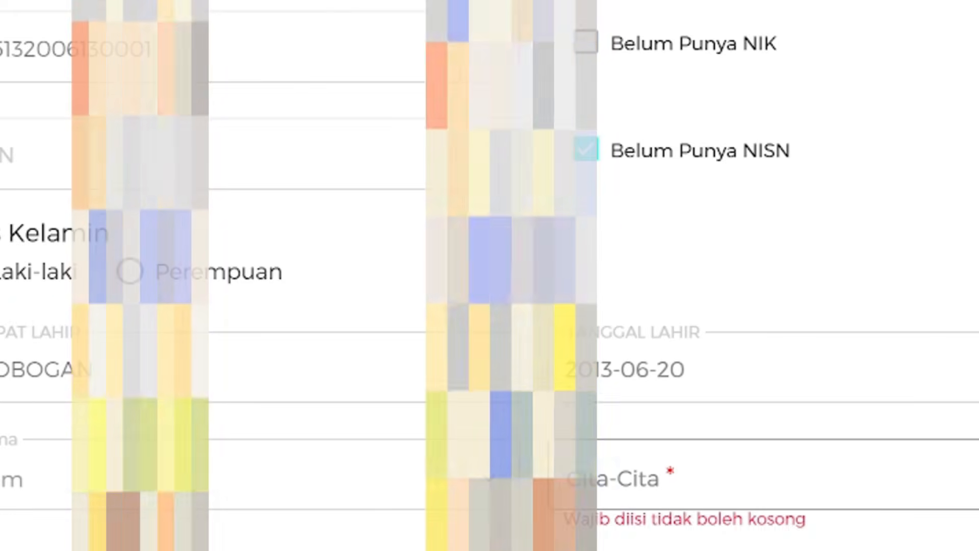
pyautogui.click(714, 489)
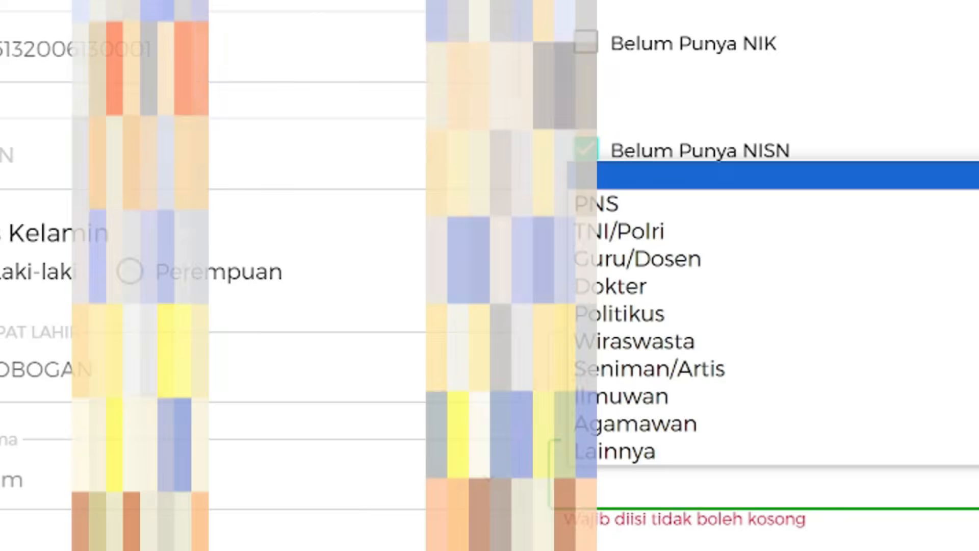
pyautogui.click(904, 266)
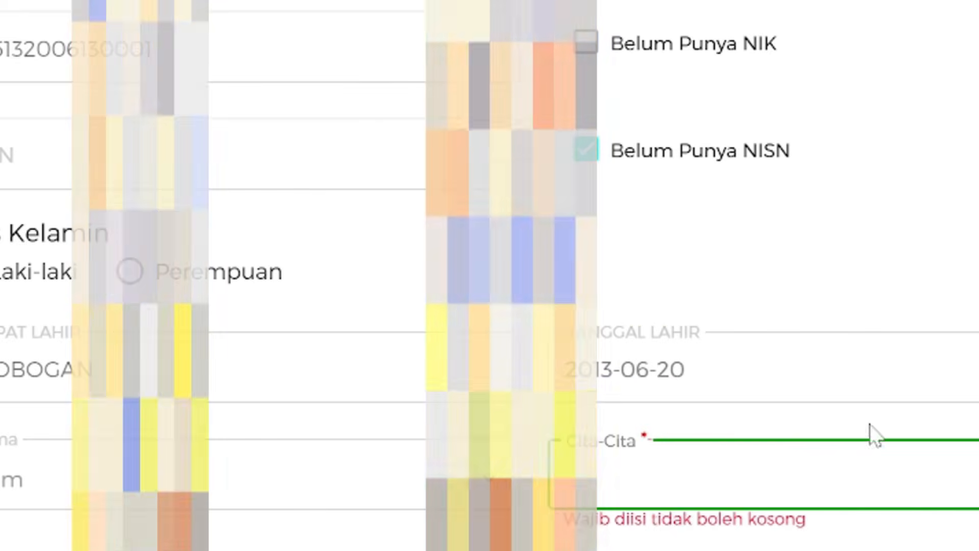
# Set Anak Ke to 2 and Jumlah Saudara to 0
pyautogui.click(306, 549)
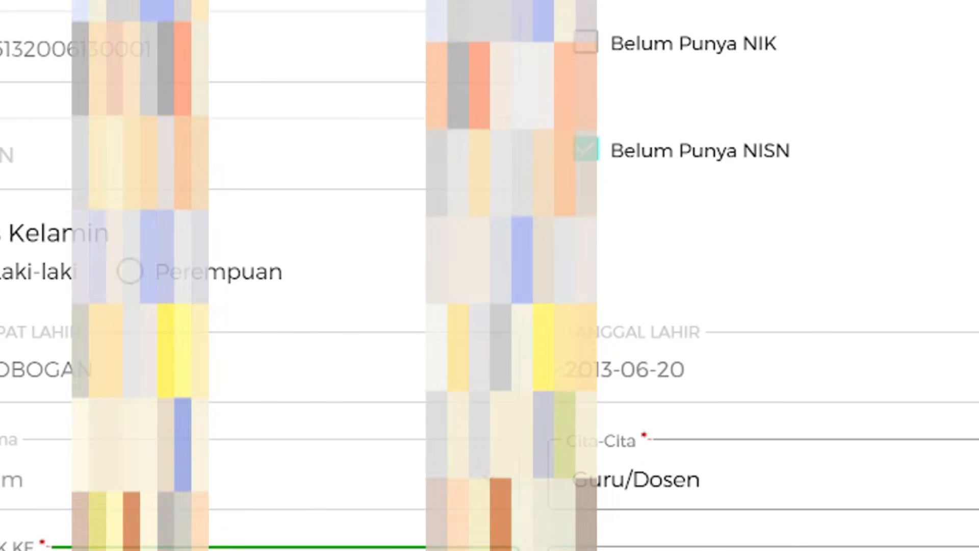
pyautogui.press('Tab')
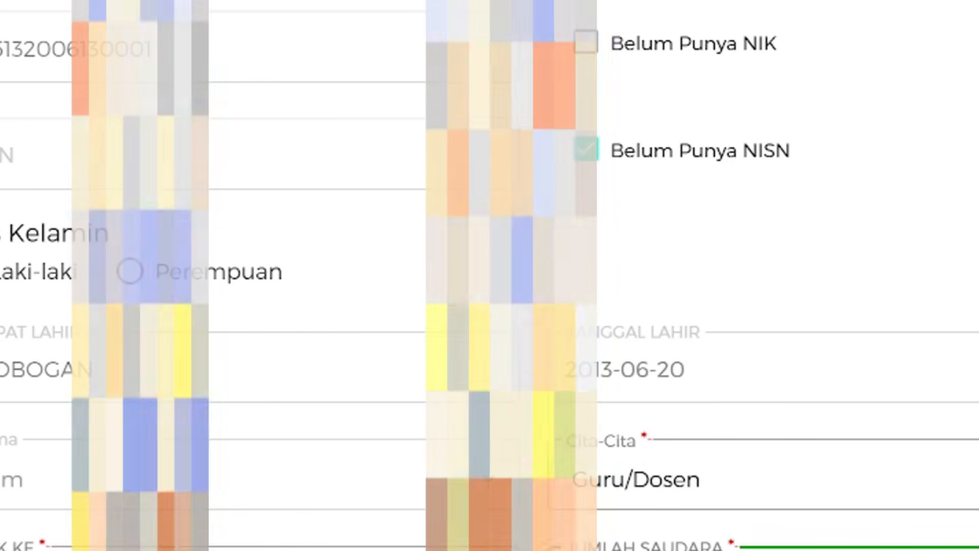
pyautogui.scroll(-8, 490, 275)
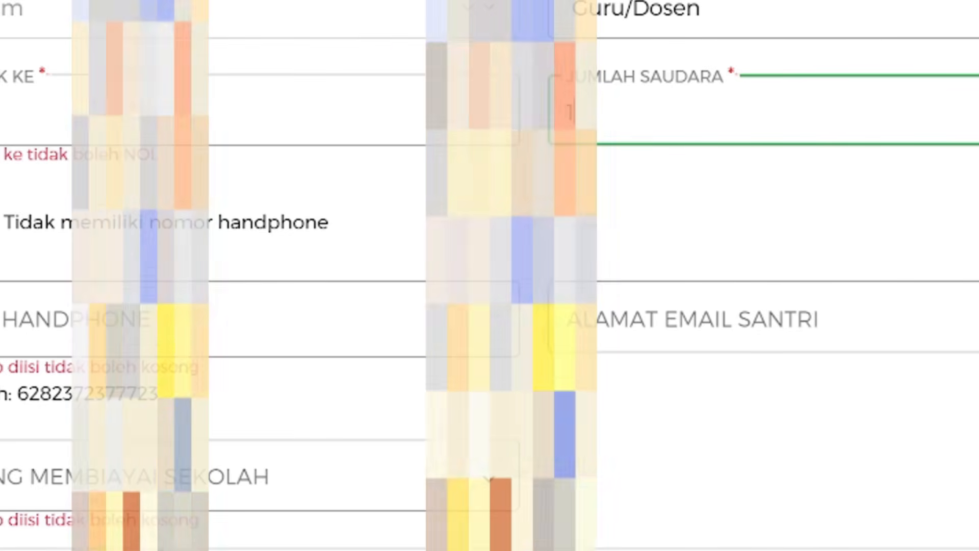
pyautogui.hotkey('shift', 'Tab')
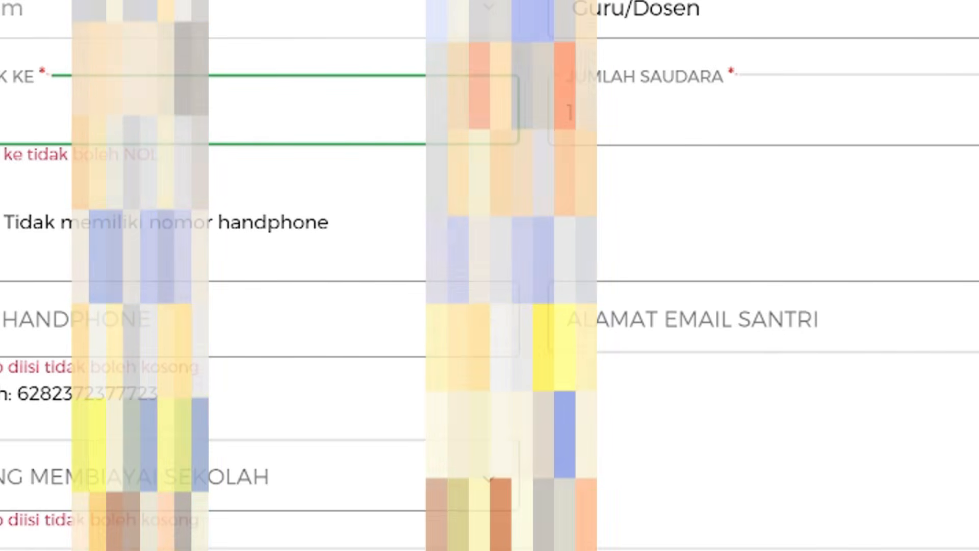
pyautogui.press('BackSpace')
pyautogui.write('2')
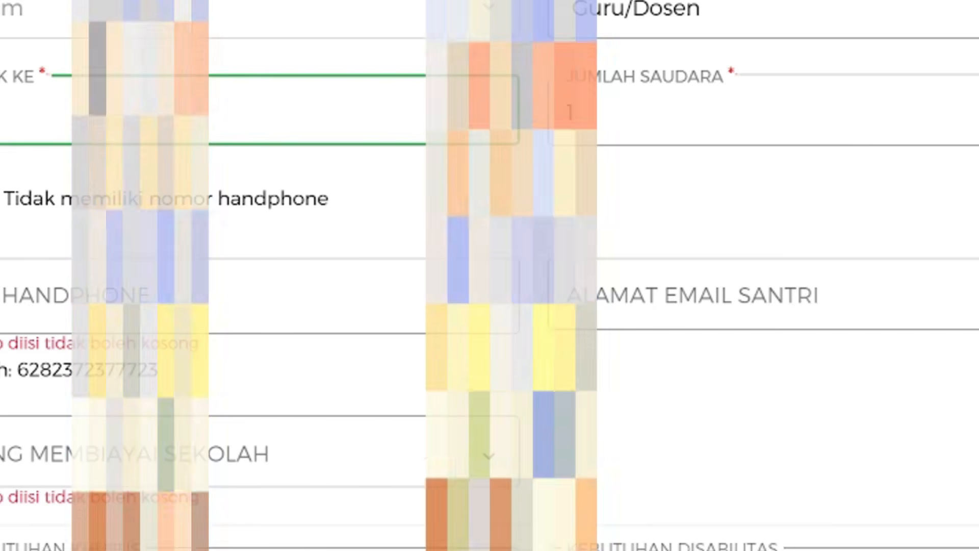
pyautogui.click(575, 112)
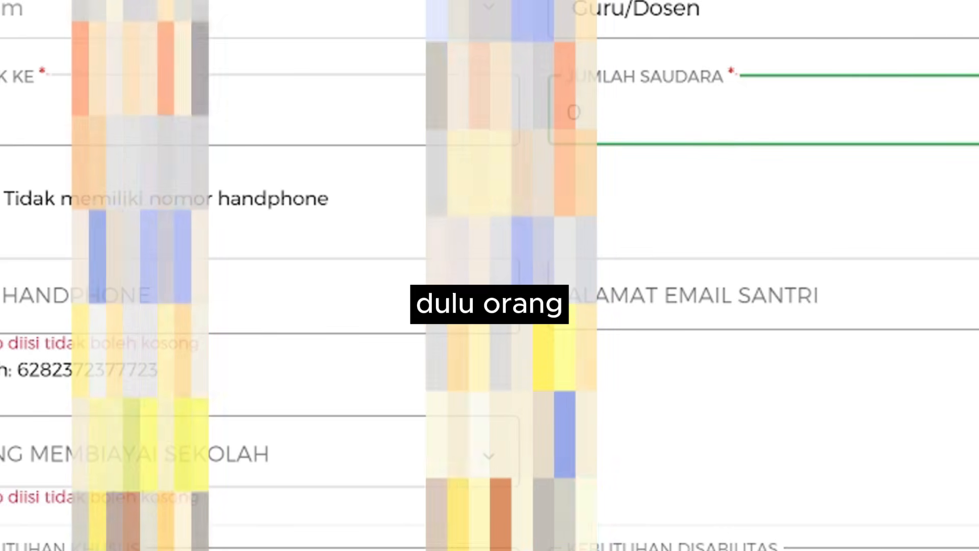
pyautogui.click(69, 414)
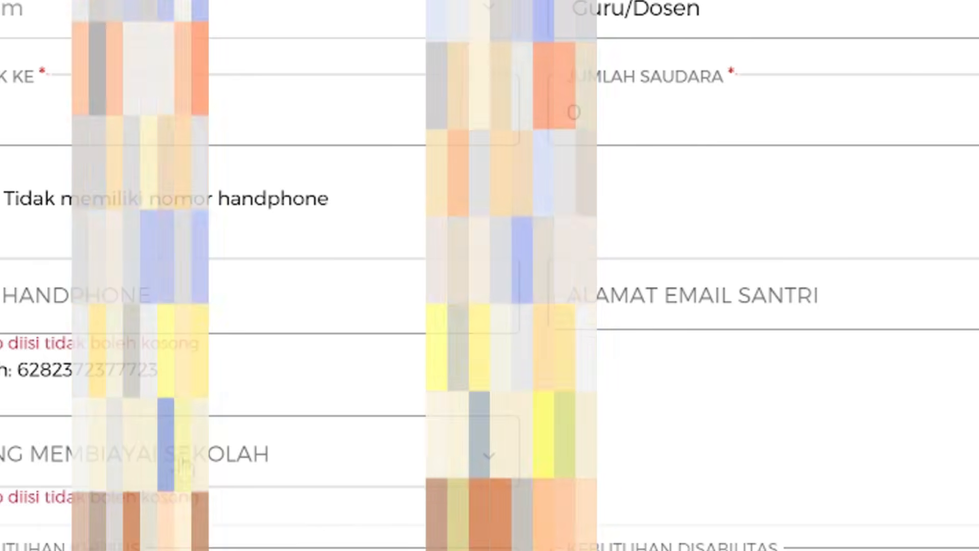
# Tick no handphone and set Yang Membiayai Sekolah to Orang Tua
pyautogui.click(10, 199)
pyautogui.click(299, 435)
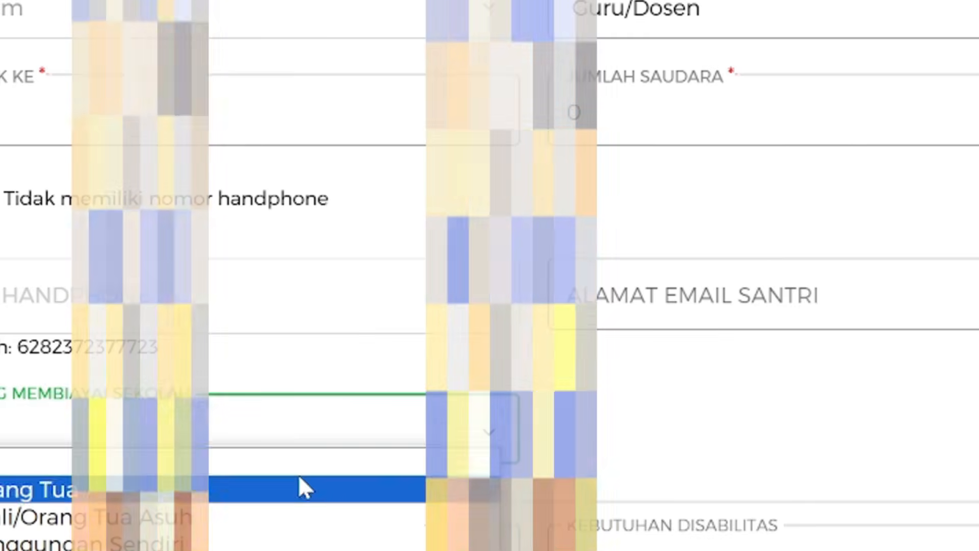
pyautogui.click(298, 475)
# Type the parent's full name in Nama Lengkap and choose the parent's status
pyautogui.scroll(-10, 490, 276)
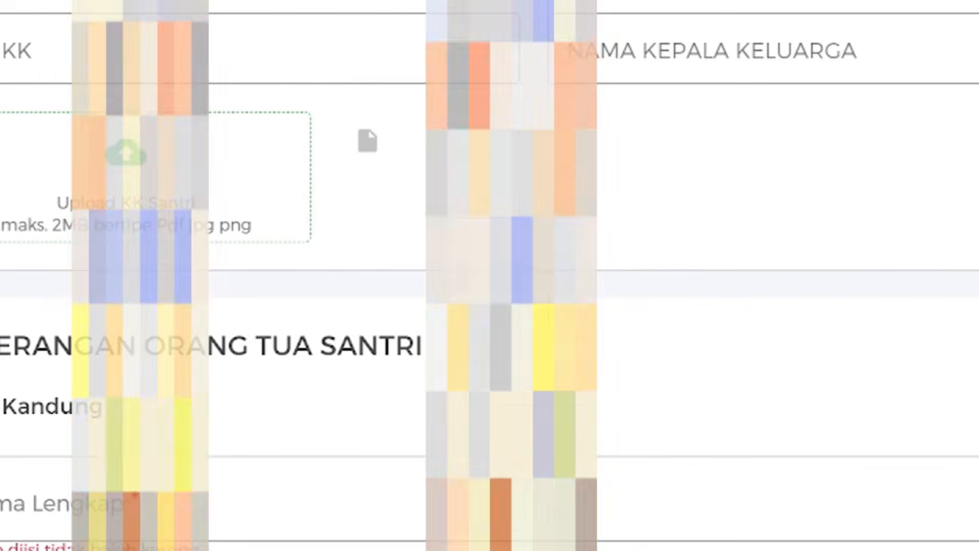
pyautogui.scroll(-3, 490, 276)
pyautogui.click(298, 356)
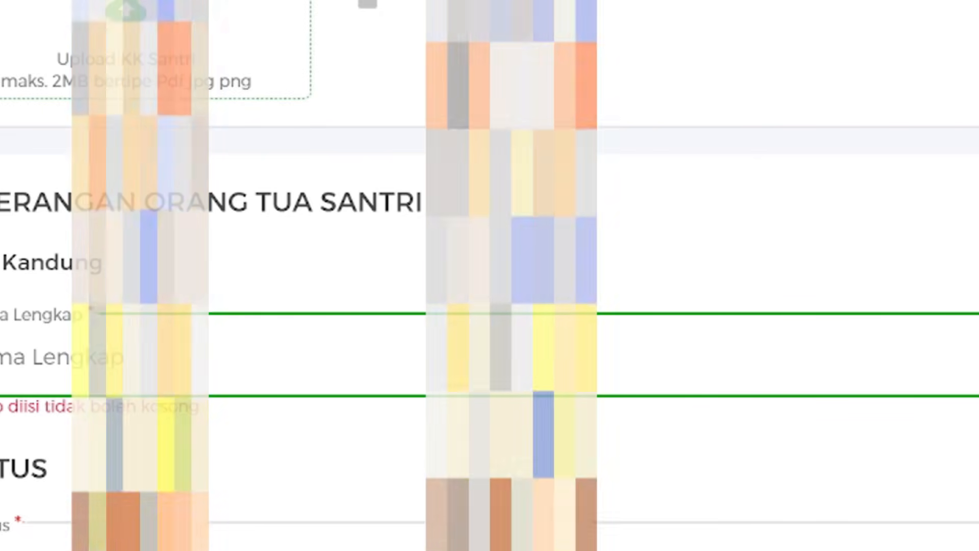
pyautogui.write('BUDI')
pyautogui.scroll(-3, 490, 275)
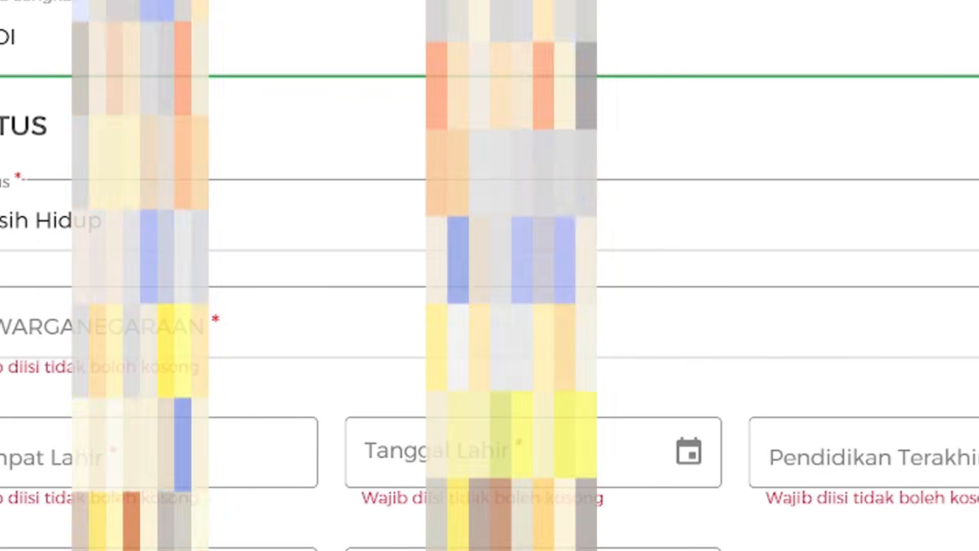
pyautogui.click(489, 219)
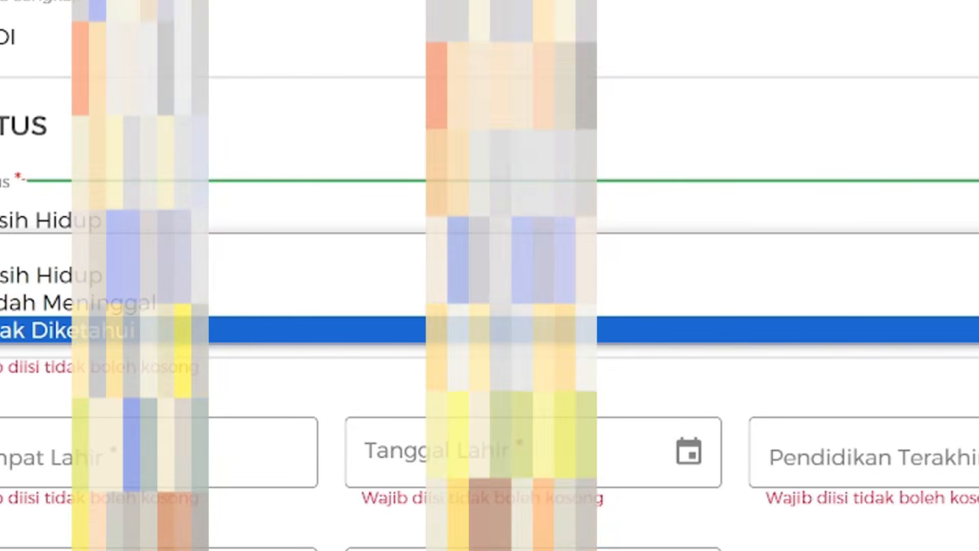
pyautogui.click(138, 276)
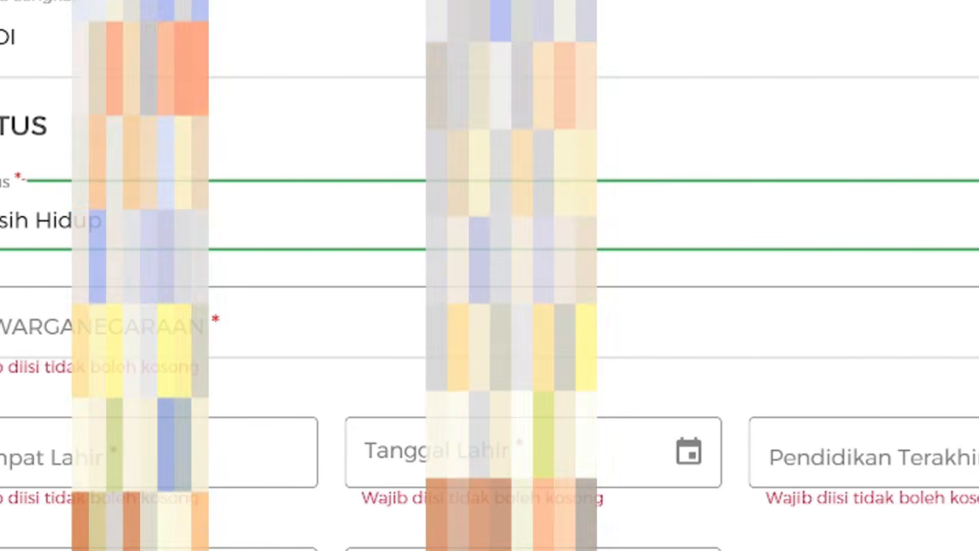
pyautogui.scroll(-5, 490, 275)
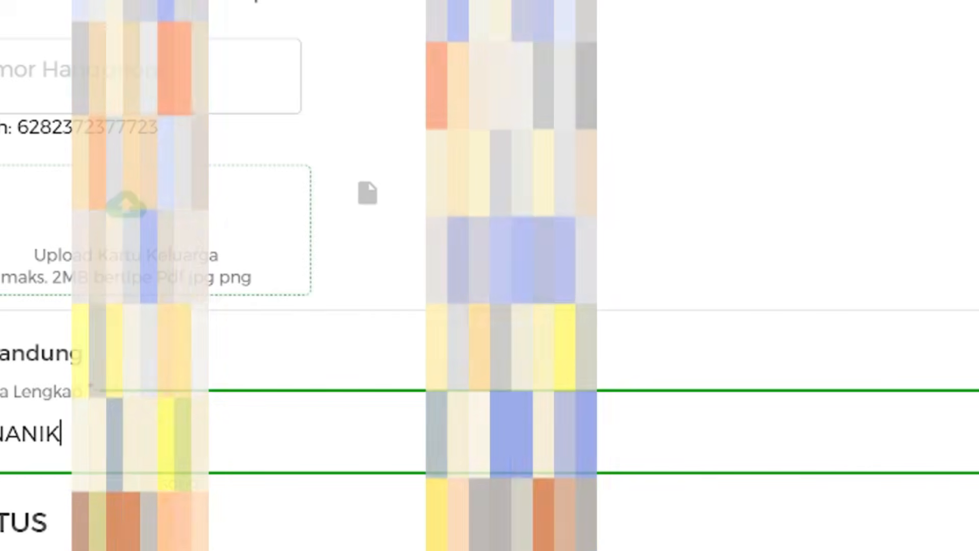
# Set the mother's Kewarganegaraan to WNI and begin entering her NIK
pyautogui.scroll(-3, 489, 276)
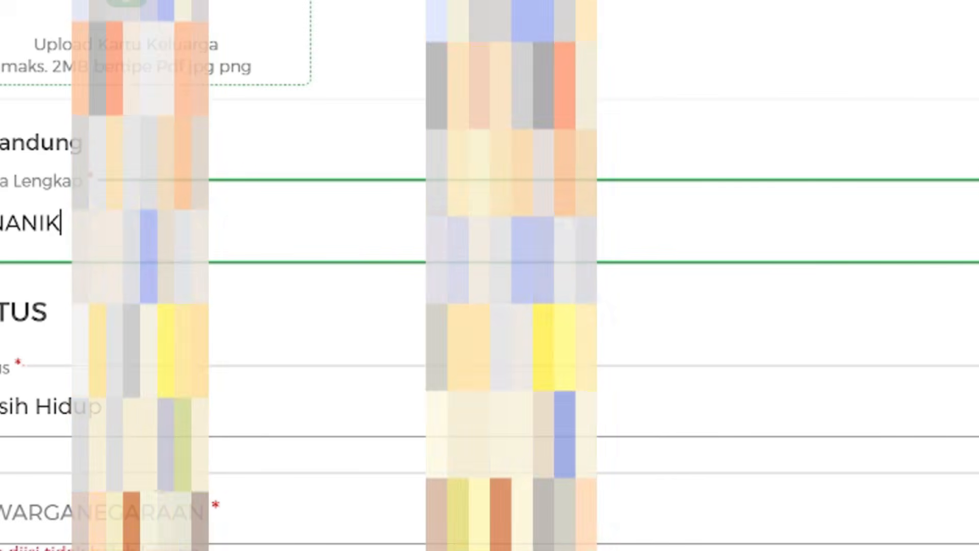
pyautogui.scroll(-2, 490, 276)
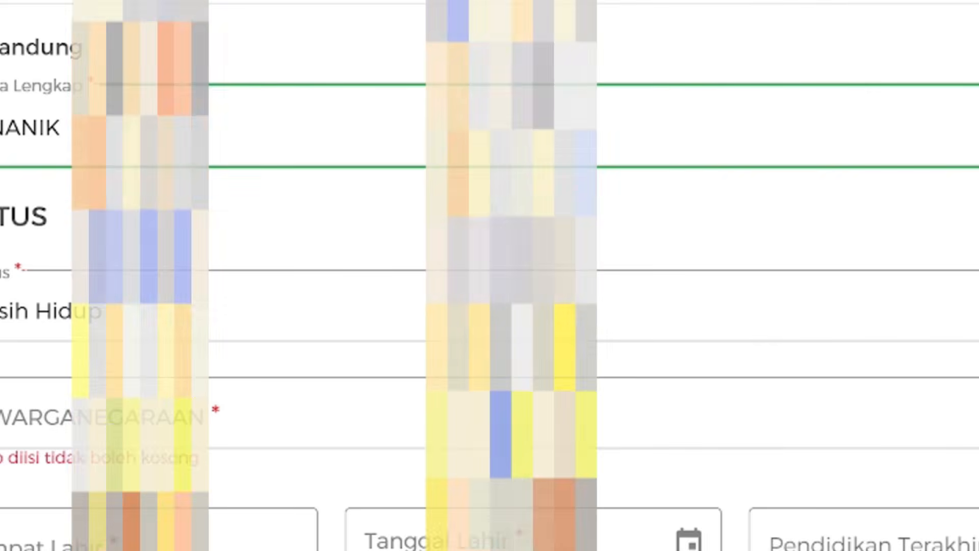
pyautogui.click(141, 417)
pyautogui.click(140, 472)
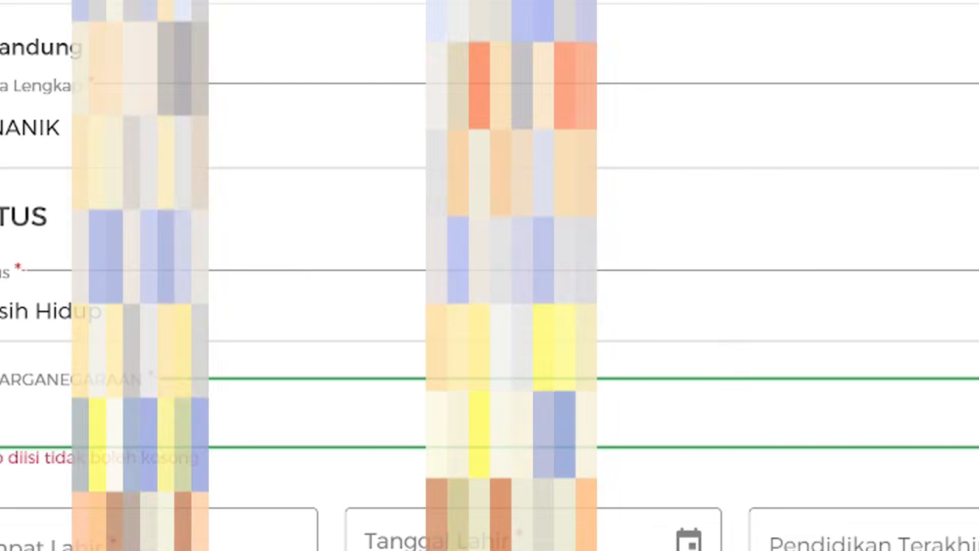
pyautogui.click(140, 524)
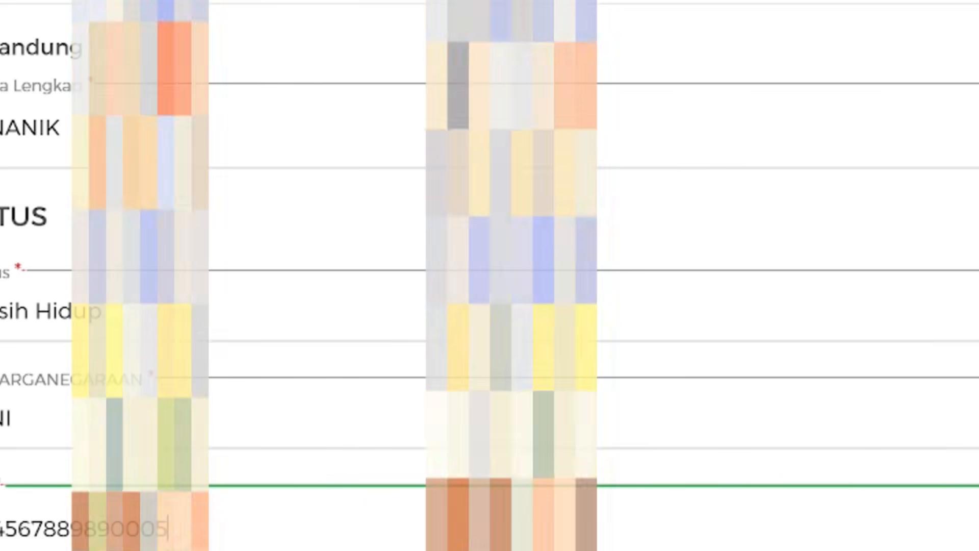
# Enter PROBOGAN as the mother's birthplace
pyautogui.scroll(-3, 240, 393)
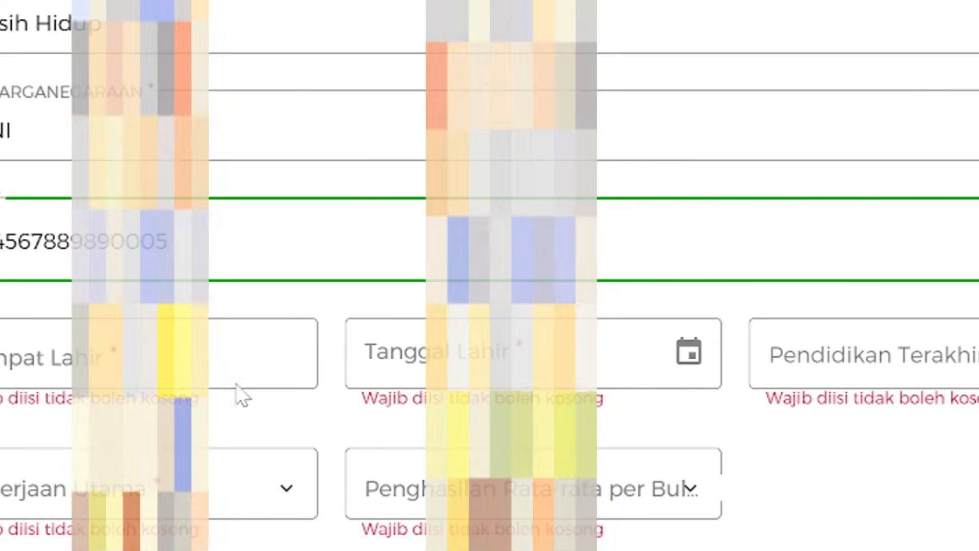
pyautogui.click(225, 366)
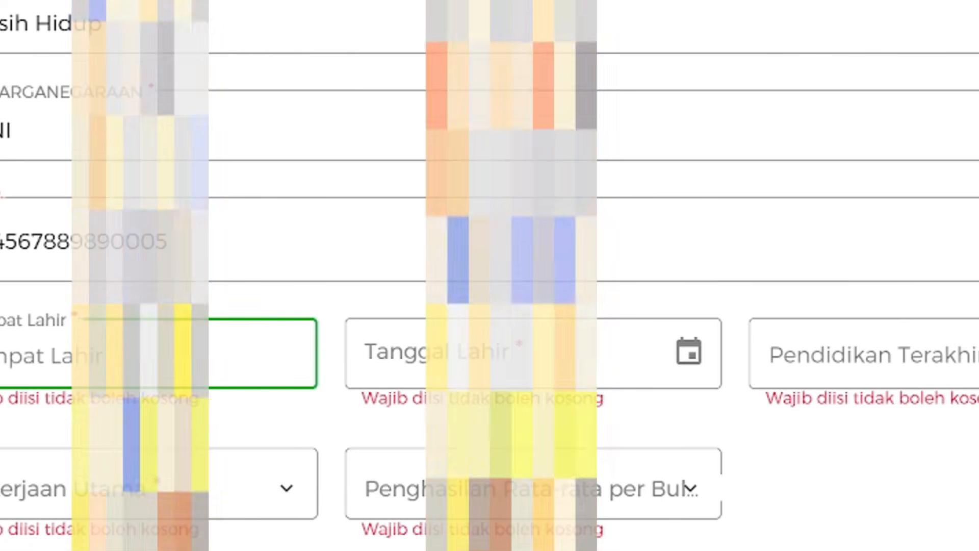
pyautogui.write('PROB')
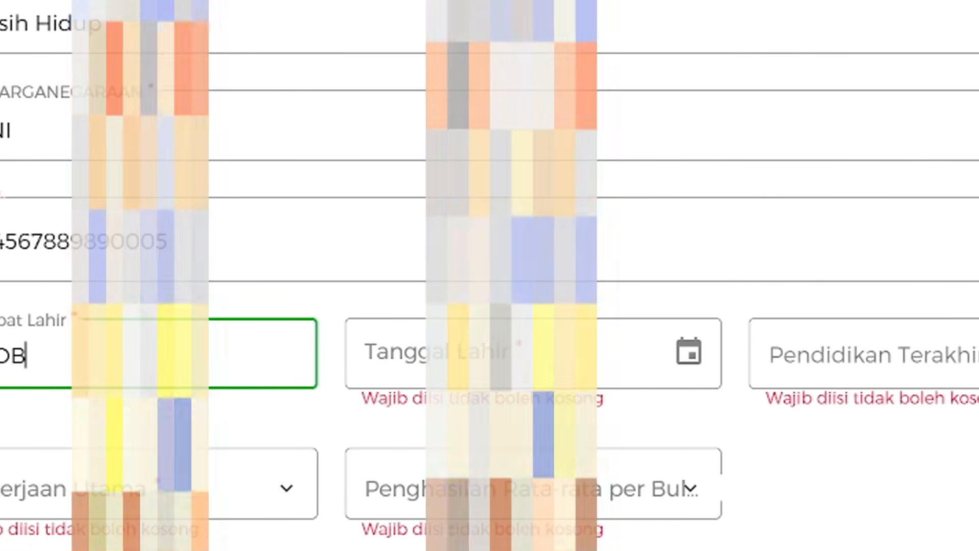
pyautogui.write('OGAN')
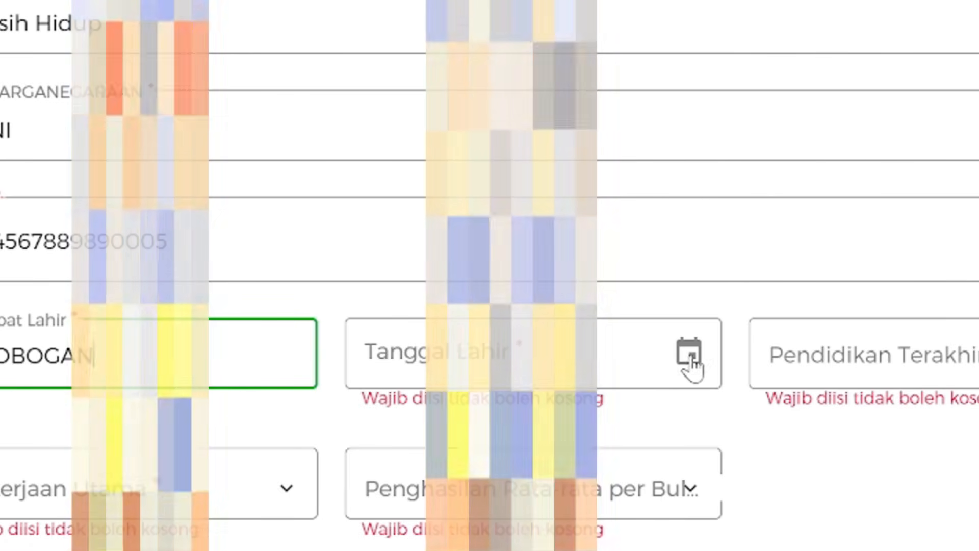
pyautogui.click(690, 353)
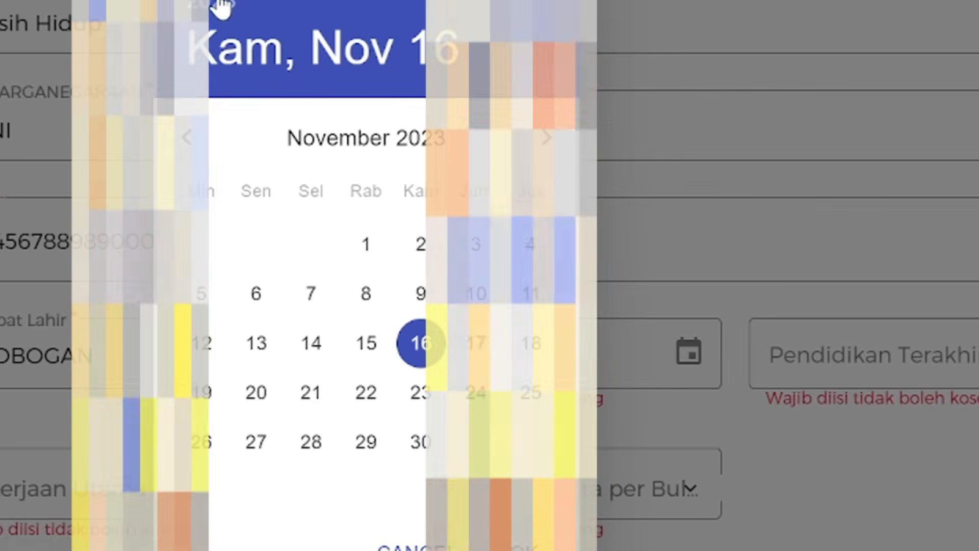
pyautogui.click(218, 5)
pyautogui.click(569, 116)
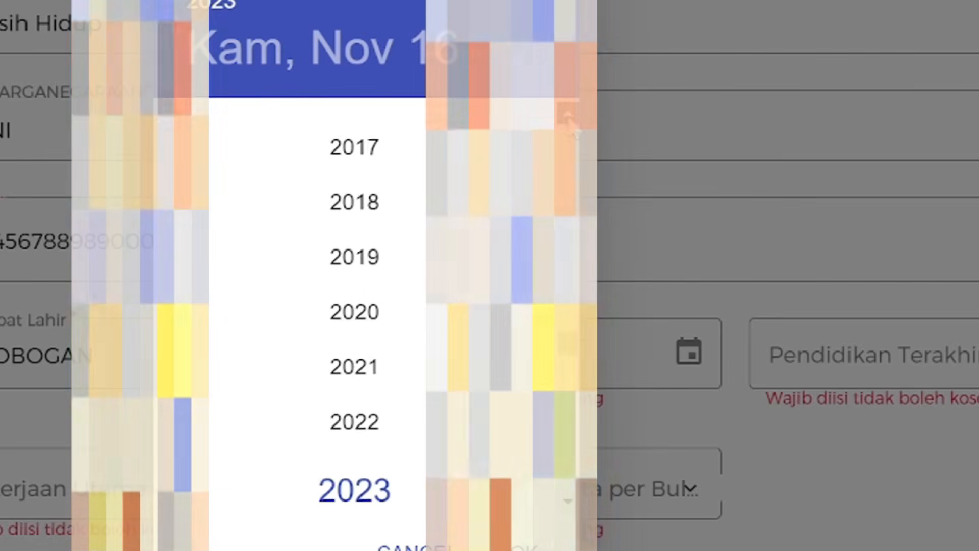
pyautogui.click(567, 502)
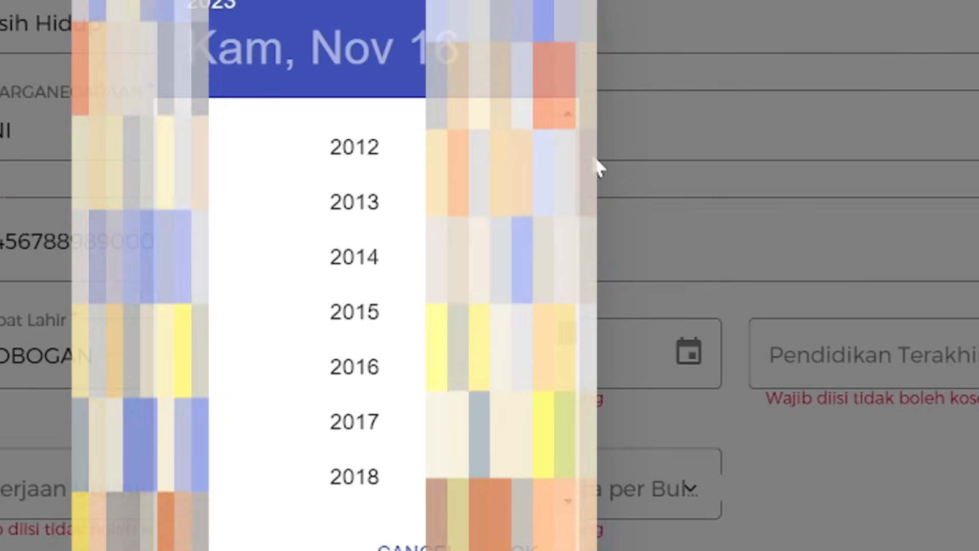
pyautogui.click(574, 109)
pyautogui.click(575, 108)
pyautogui.click(574, 109)
pyautogui.click(575, 109)
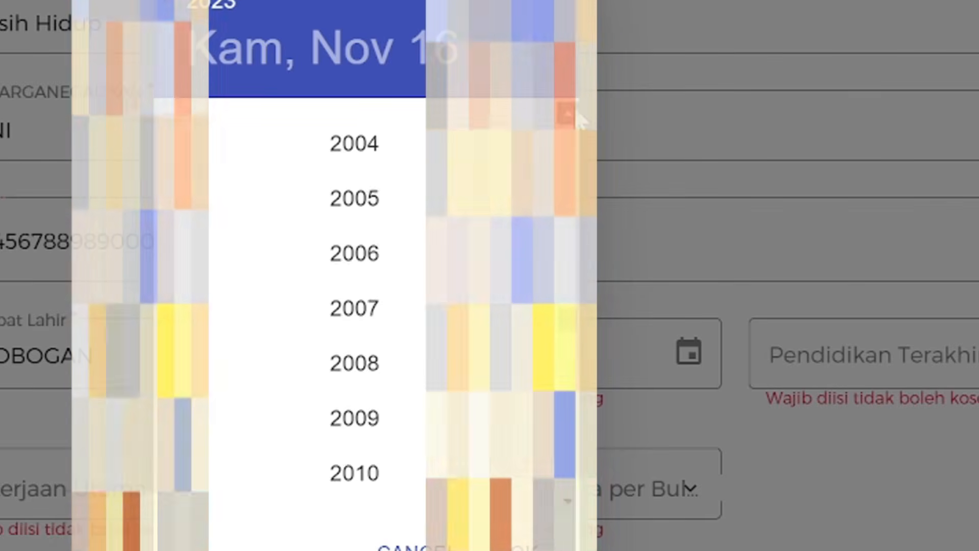
pyautogui.click(575, 108)
pyautogui.click(574, 109)
pyautogui.click(575, 109)
pyautogui.click(575, 109)
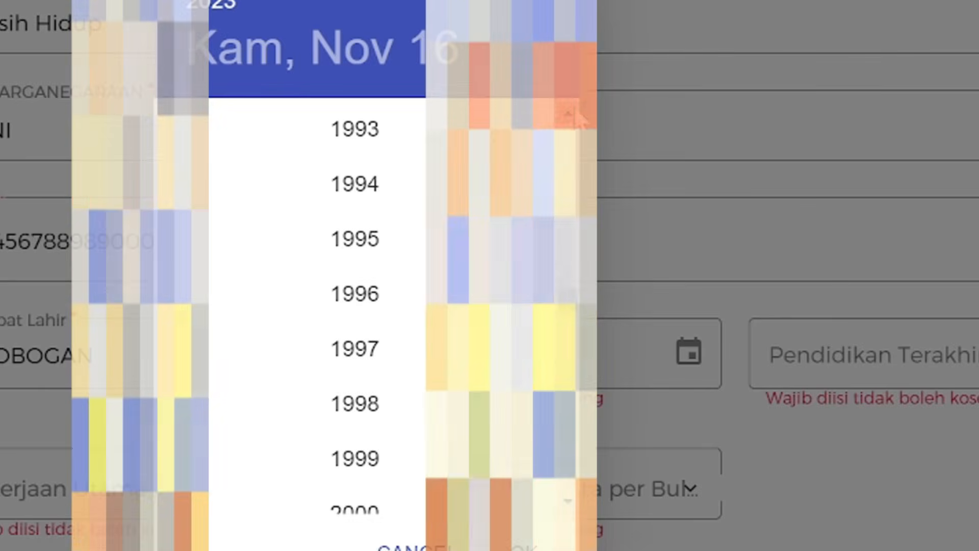
pyautogui.click(574, 109)
pyautogui.click(575, 109)
pyautogui.click(575, 109)
pyautogui.click(575, 109)
pyautogui.click(415, 179)
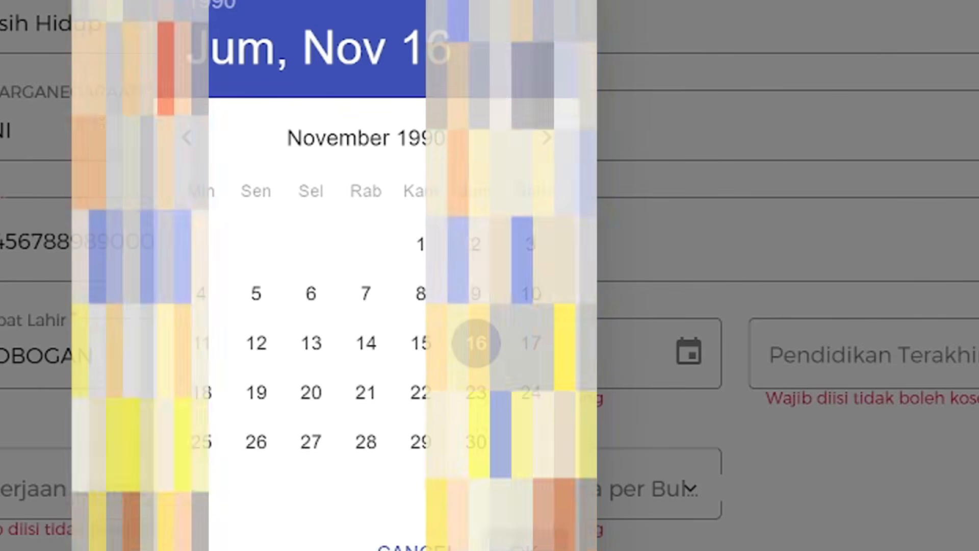
pyautogui.click(528, 547)
# Set education SMP/Sederajat, occupation Lainnya, and income 1.000.001 - 2.000.000
pyautogui.click(873, 355)
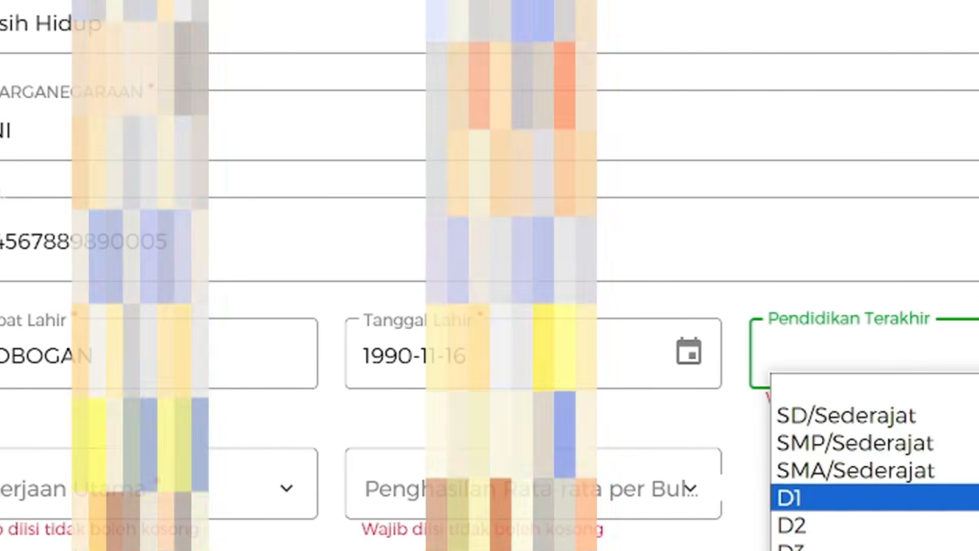
pyautogui.click(854, 442)
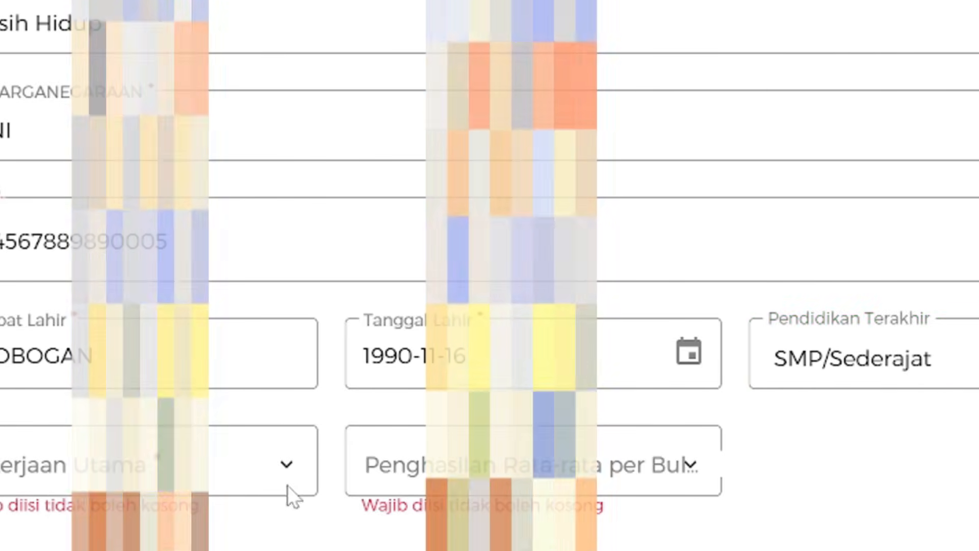
pyautogui.click(284, 475)
pyautogui.click(260, 467)
pyautogui.click(264, 464)
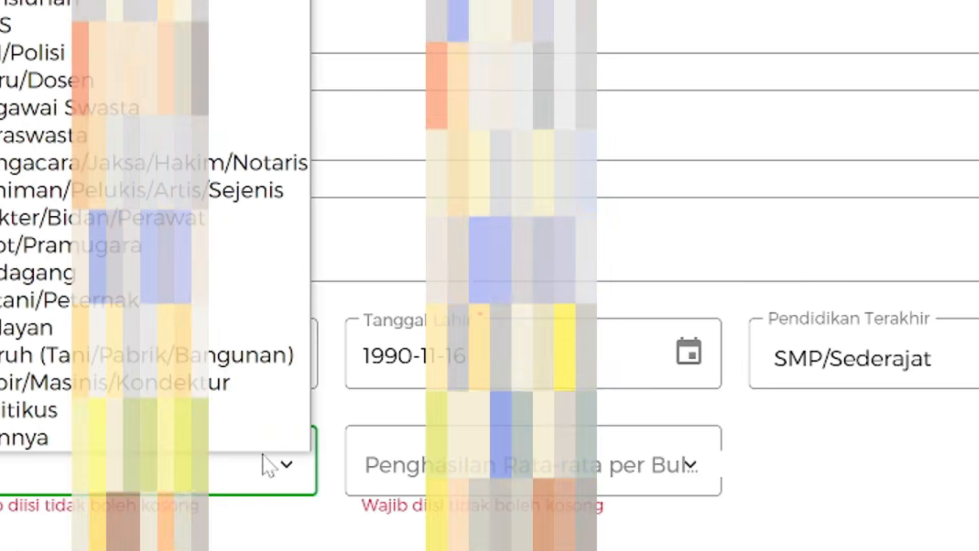
pyautogui.click(266, 435)
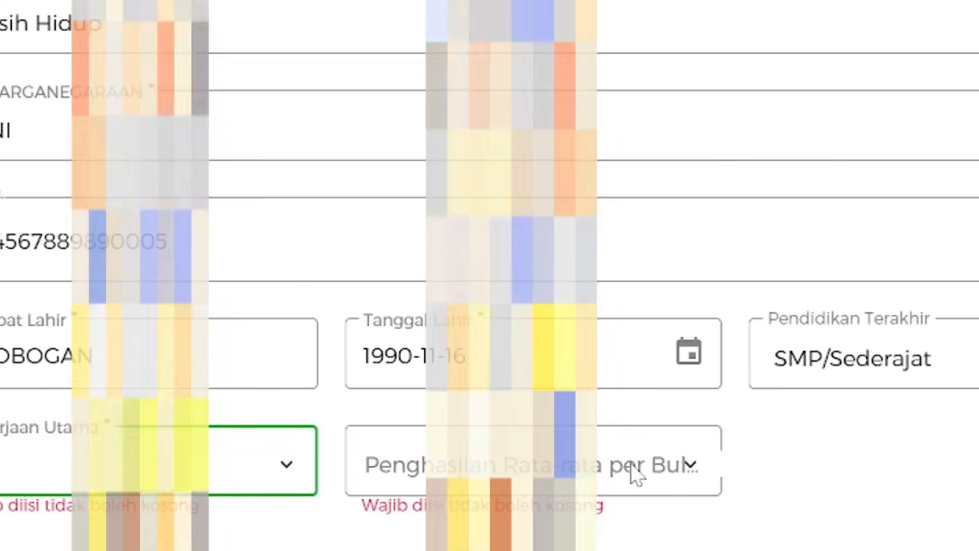
pyautogui.click(632, 465)
pyautogui.click(640, 333)
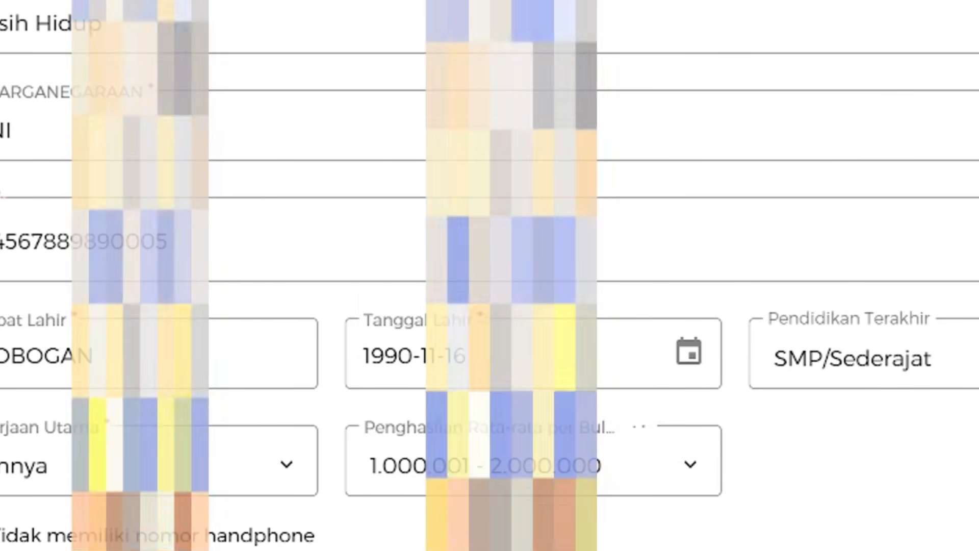
# Set the KK status to 'sama dengan ibu kandung'
pyautogui.scroll(-6, 490, 275)
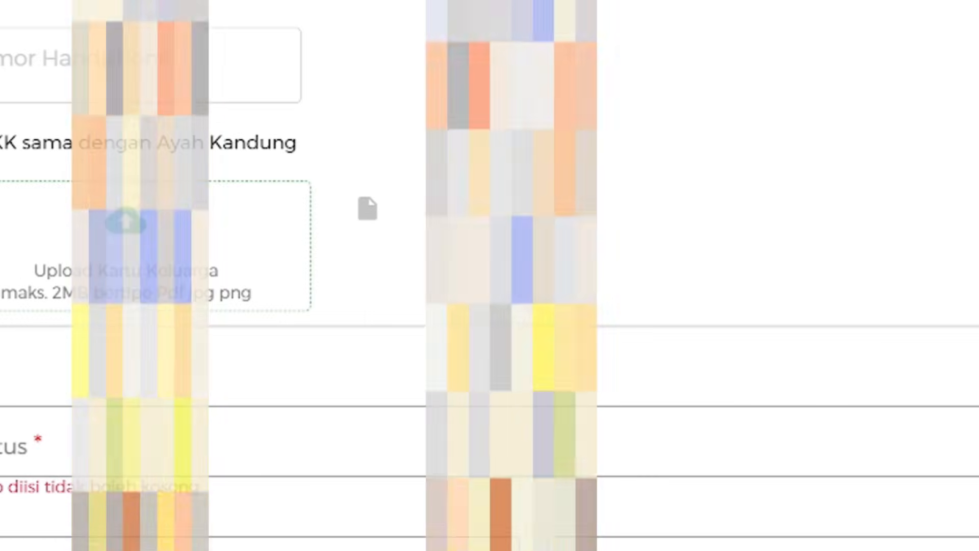
pyautogui.click(489, 443)
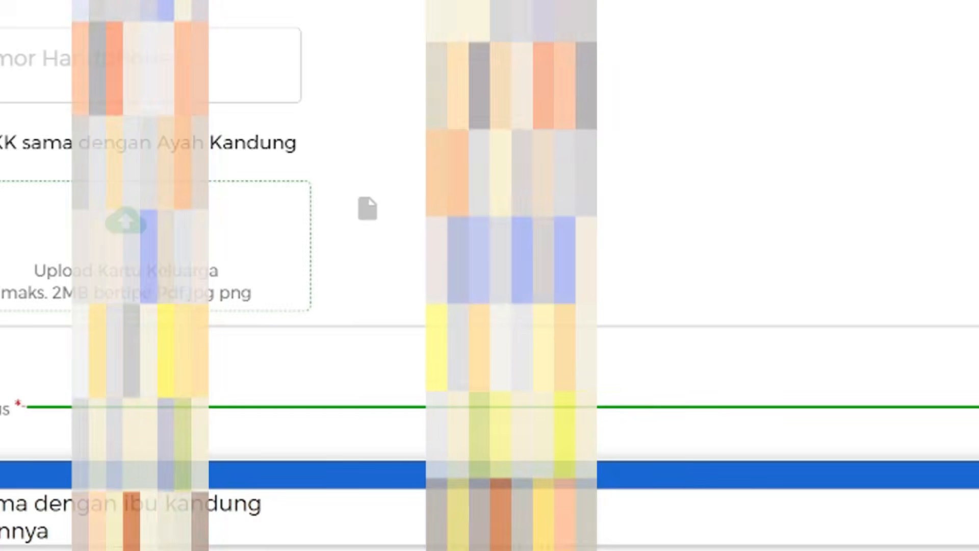
pyautogui.click(130, 504)
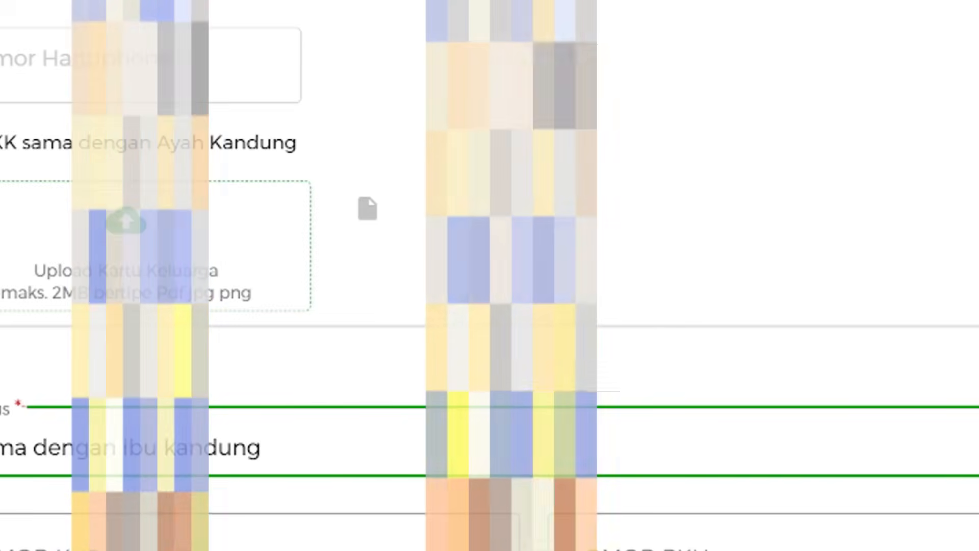
pyautogui.scroll(-1, 489, 276)
pyautogui.scroll(-2, 489, 275)
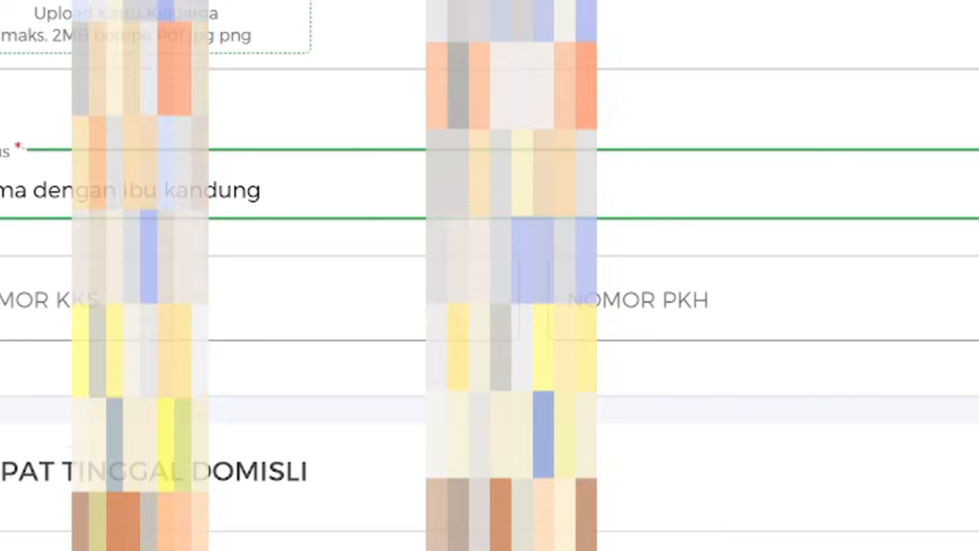
pyautogui.scroll(-5, 489, 275)
pyautogui.scroll(-10, 490, 276)
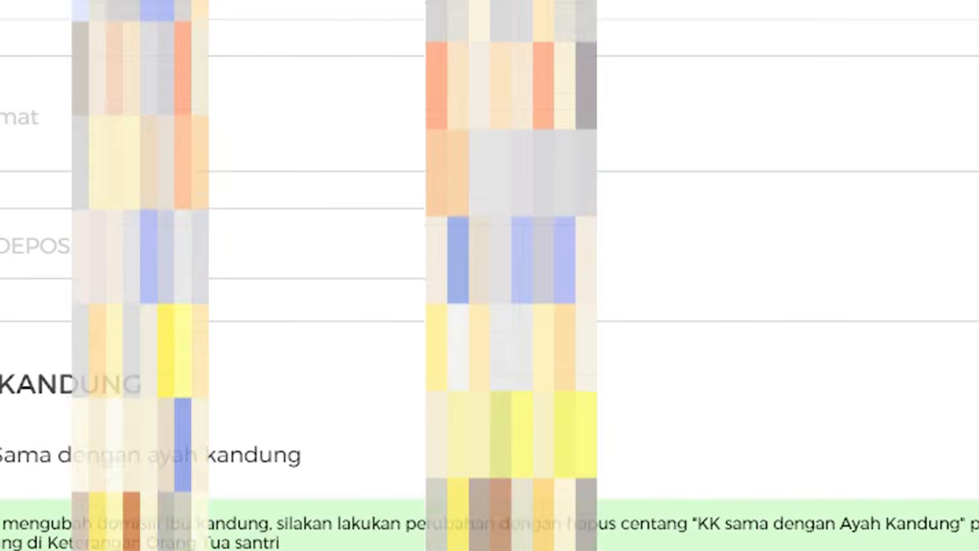
# Set home ownership to Milik Sendiri and province to JAWA TENGAH
pyautogui.scroll(-1, 489, 275)
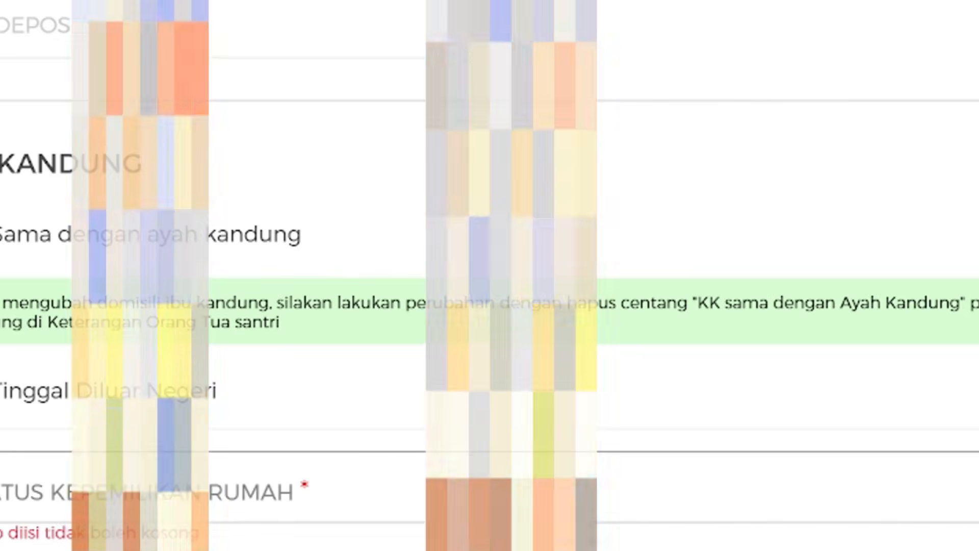
pyautogui.click(134, 487)
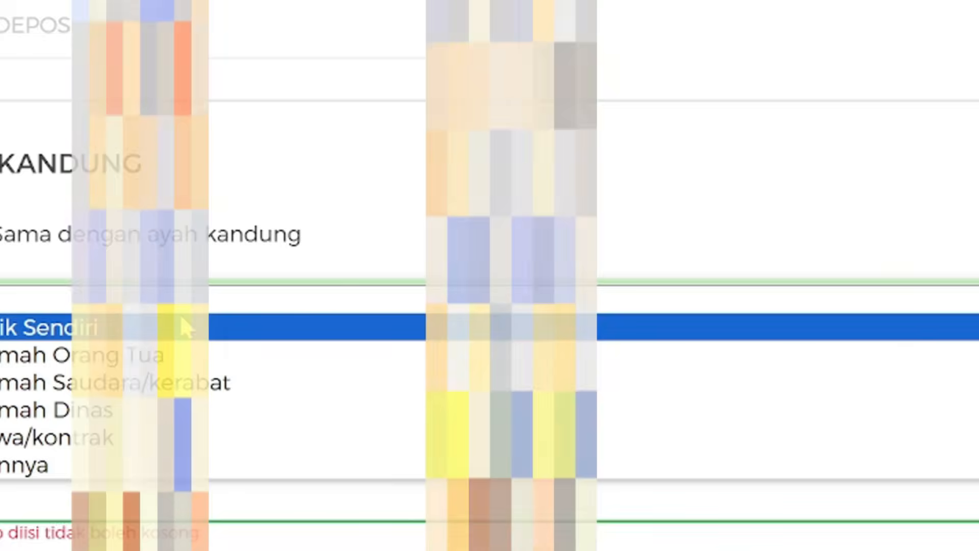
pyautogui.click(186, 327)
pyautogui.scroll(-6, 966, 489)
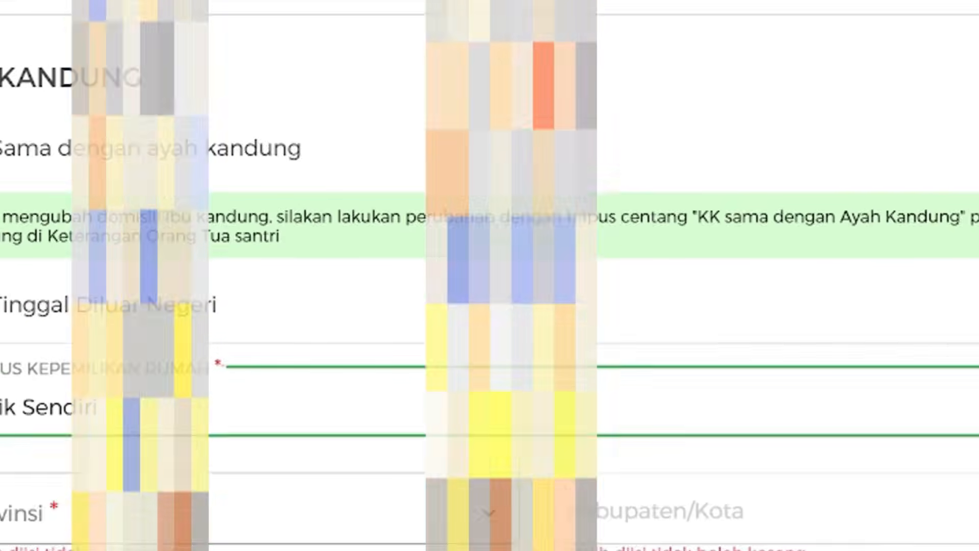
pyautogui.click(404, 266)
pyautogui.scroll(-1, 361, 240)
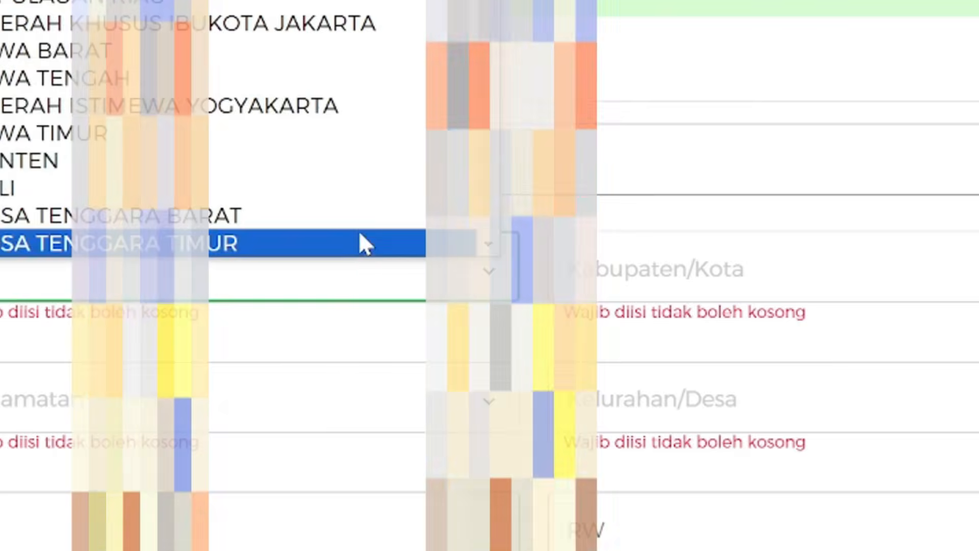
pyautogui.click(338, 80)
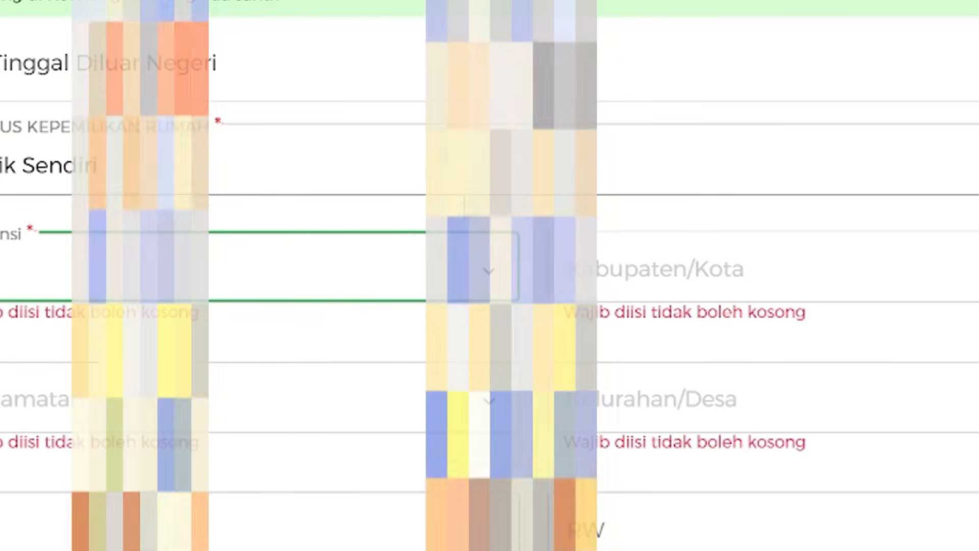
# Choose Kabupaten GROBOGAN, Kecamatan PURWODADI and Kelurahan/Desa NGRAJI
pyautogui.click(807, 277)
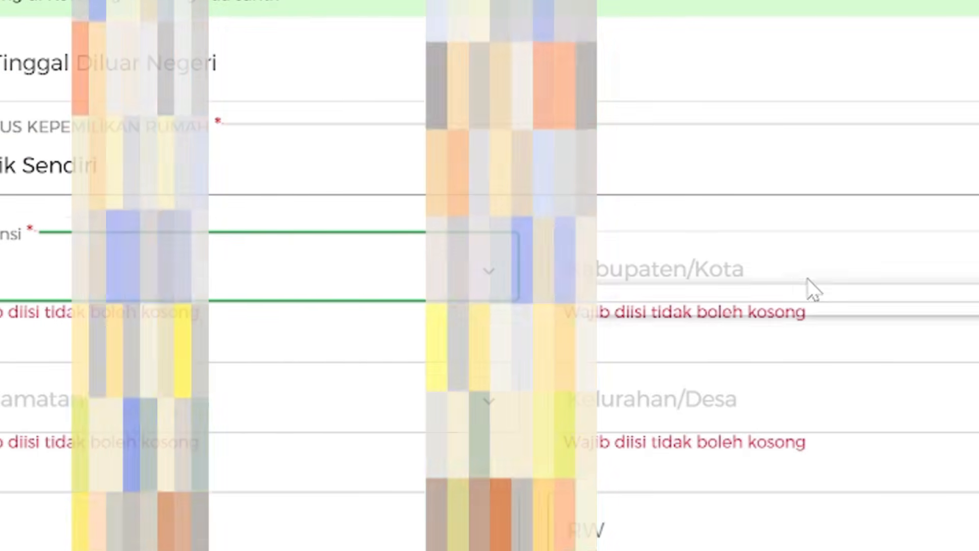
pyautogui.scroll(-1, 810, 204)
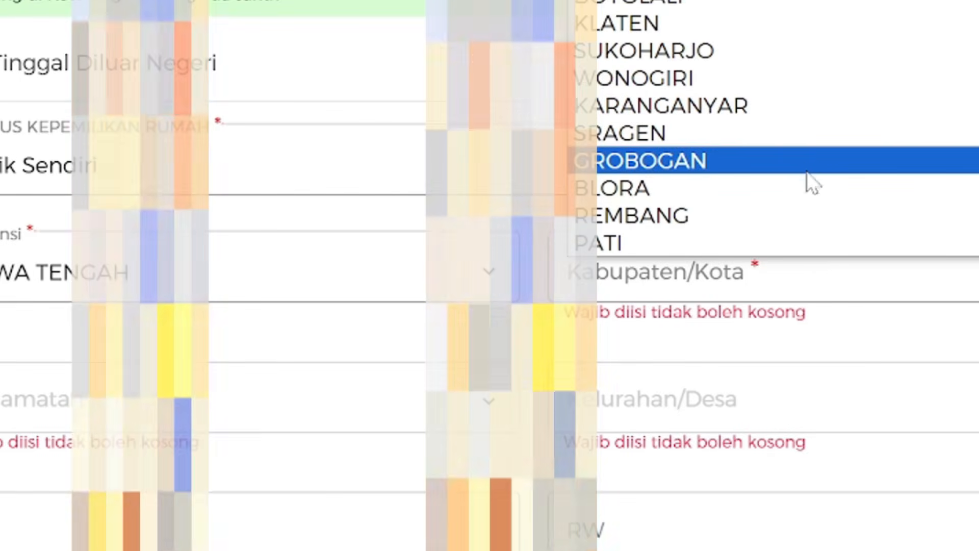
pyautogui.click(481, 396)
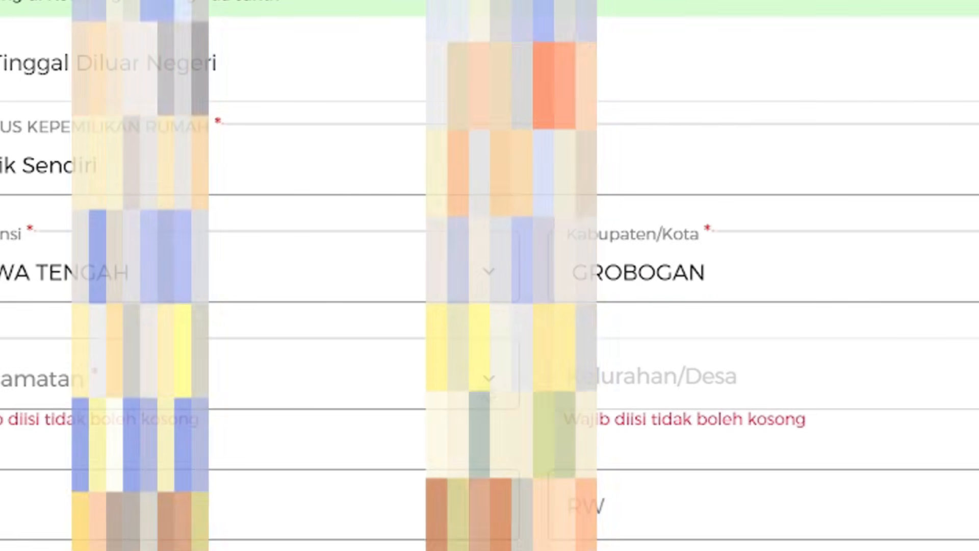
pyautogui.click(488, 380)
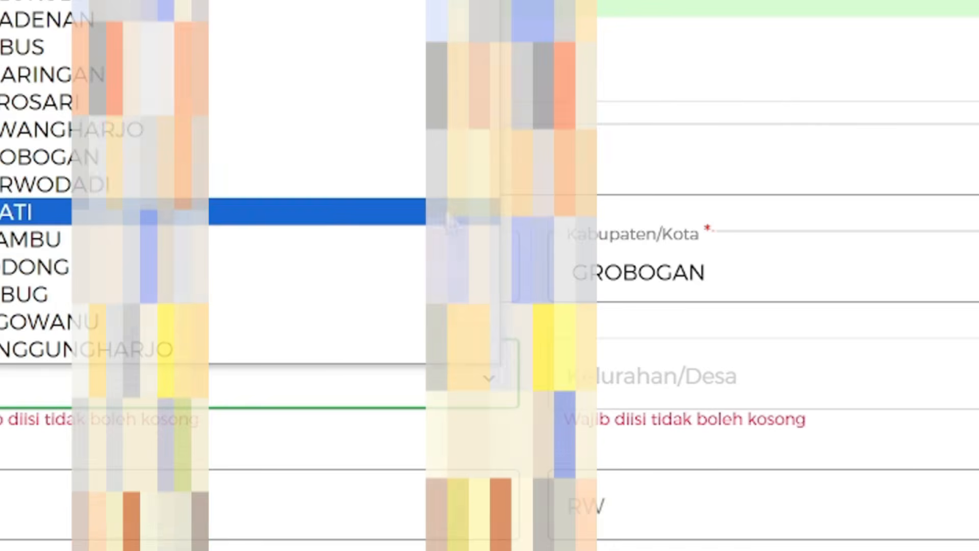
pyautogui.click(444, 201)
pyautogui.click(882, 384)
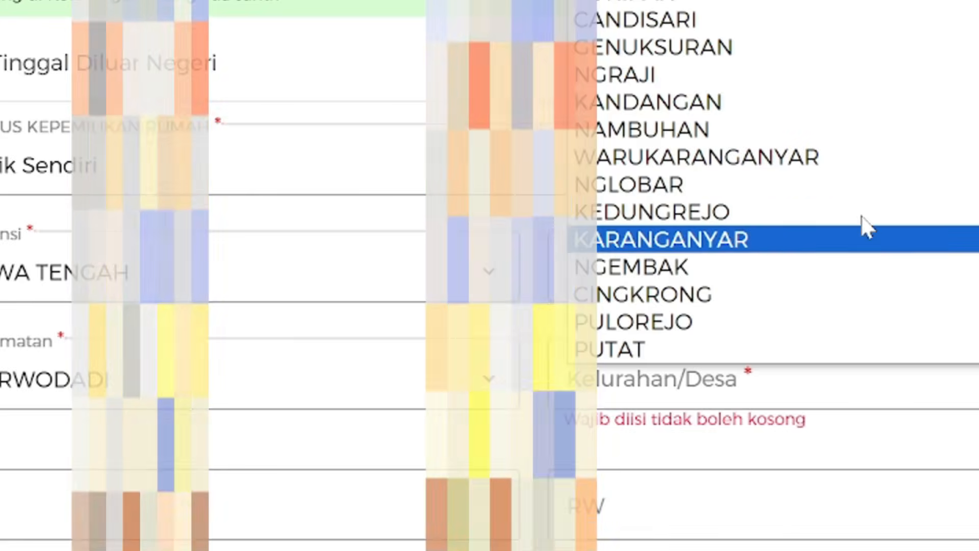
pyautogui.click(867, 84)
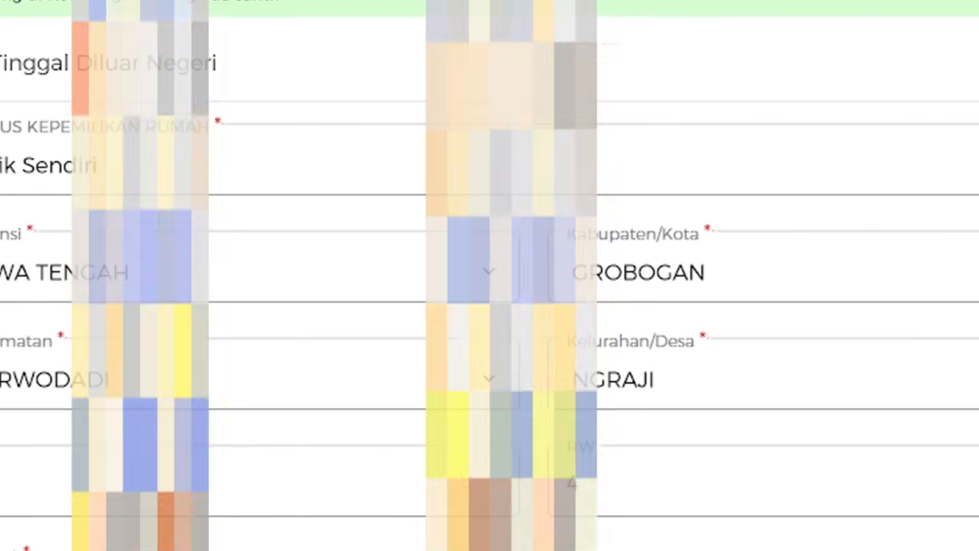
pyautogui.scroll(-5, 490, 276)
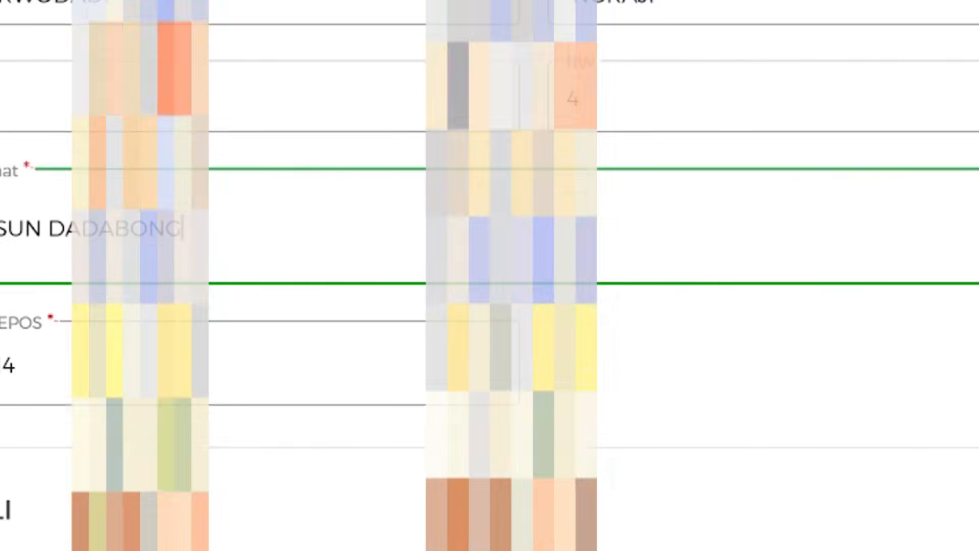
# Set Status Mukim to Tidak Mukim and living status to Tinggal dengan Ibu Kandung
pyautogui.scroll(-1, 510, 417)
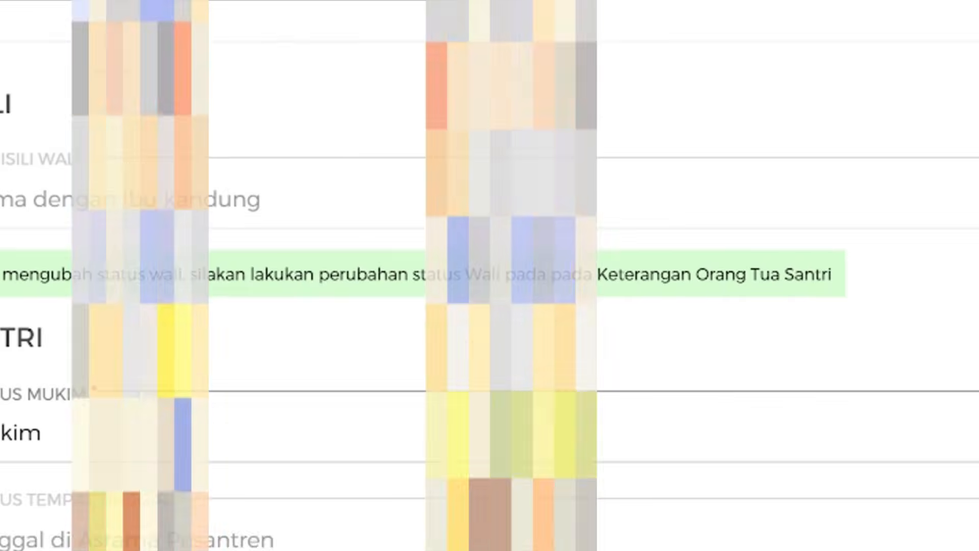
pyautogui.click(510, 417)
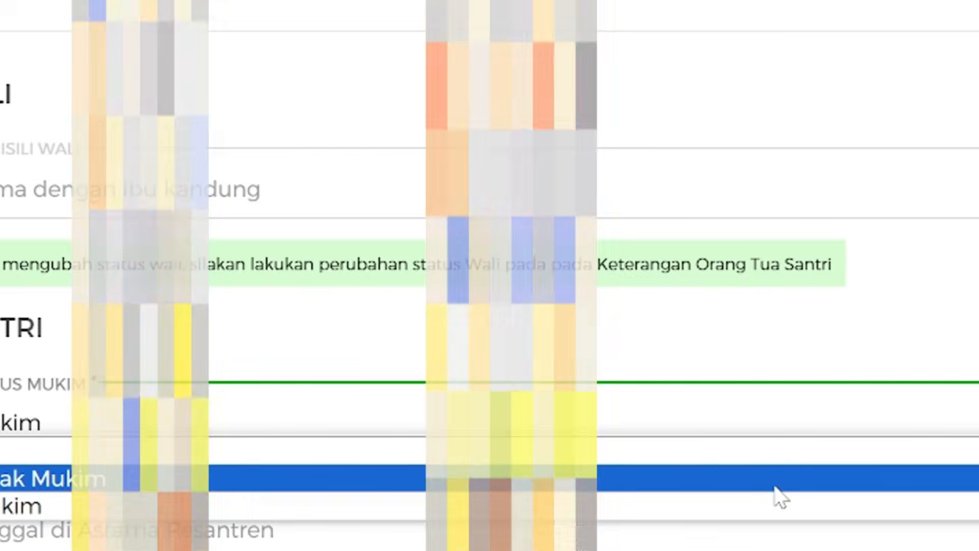
pyautogui.click(899, 538)
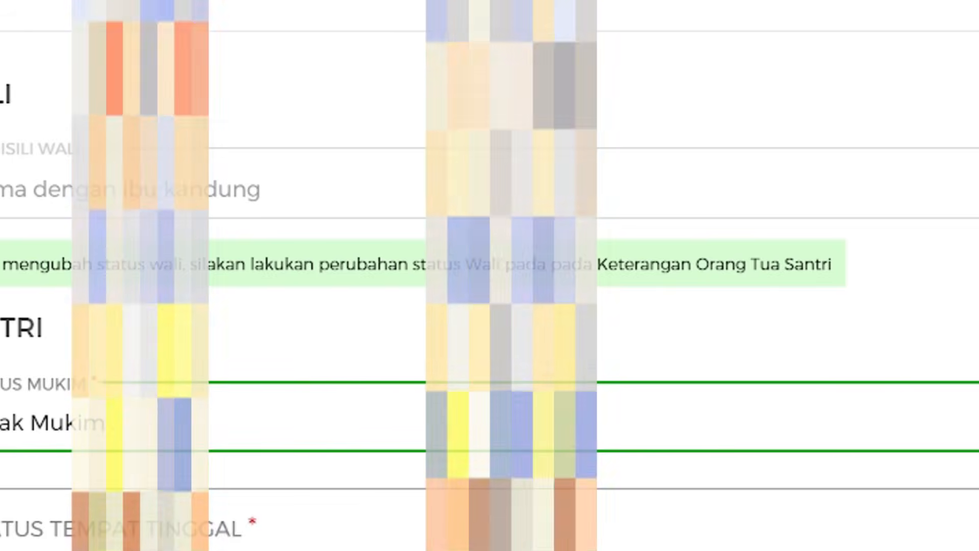
pyautogui.click(510, 529)
pyautogui.click(510, 309)
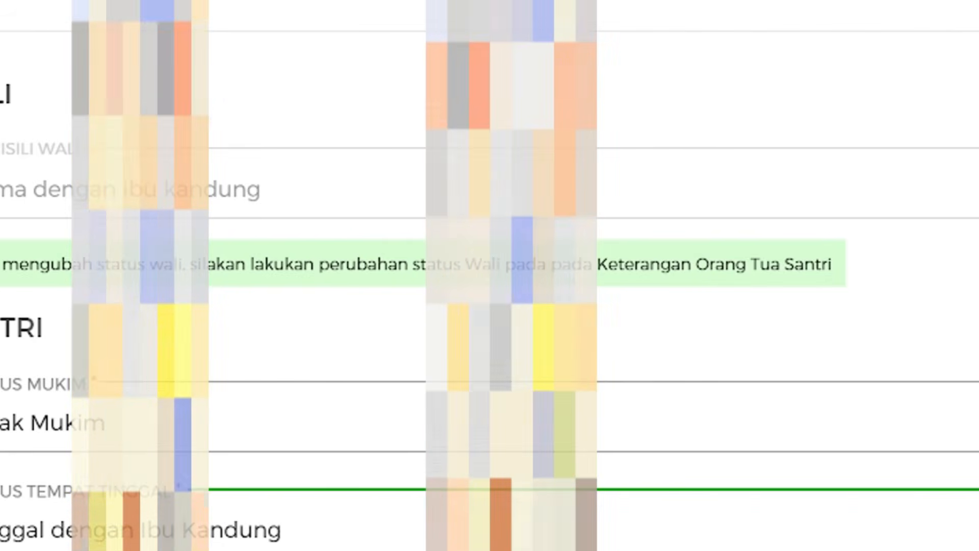
# Set distance Kurang dari 5 km, transport Sepeda, travel time 1-10 menit
pyautogui.scroll(-3, 490, 275)
pyautogui.click(510, 357)
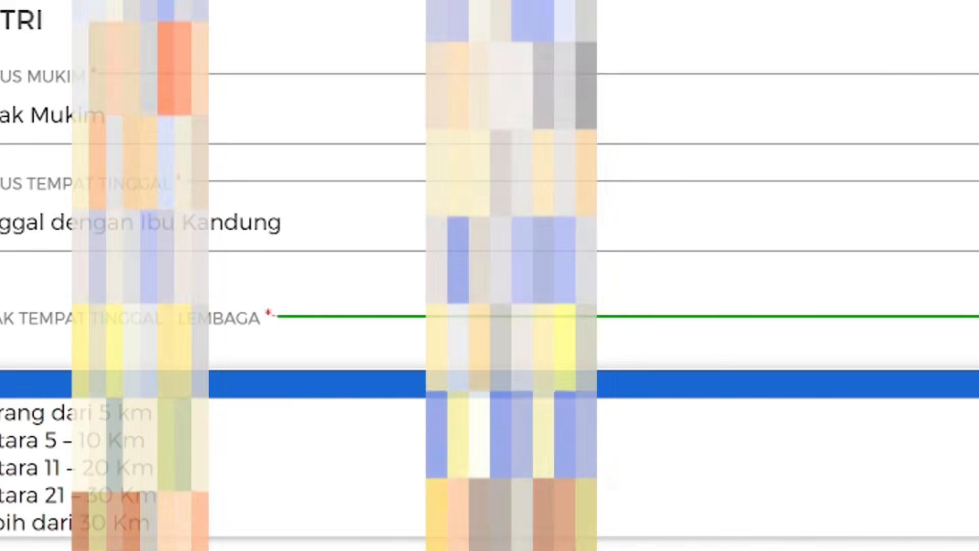
pyautogui.click(510, 412)
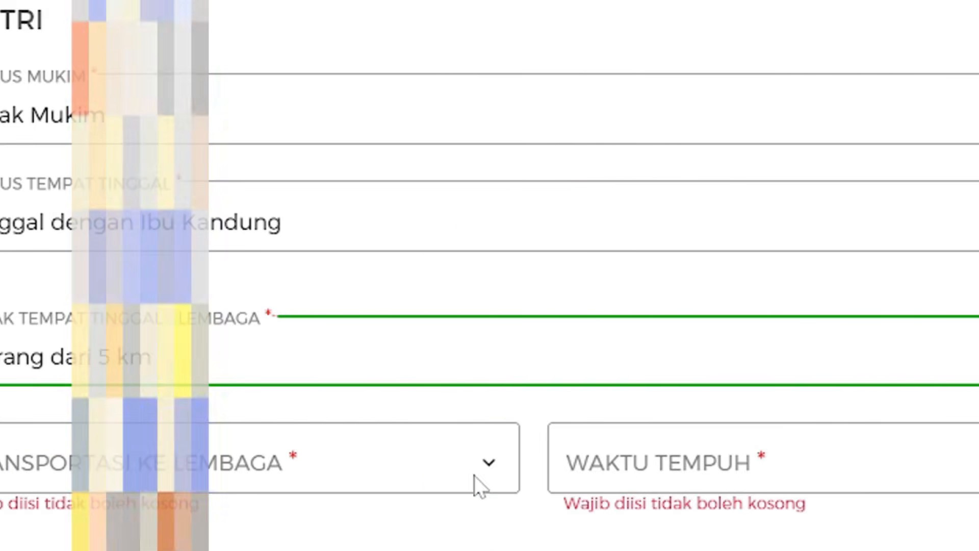
pyautogui.click(480, 464)
pyautogui.click(459, 185)
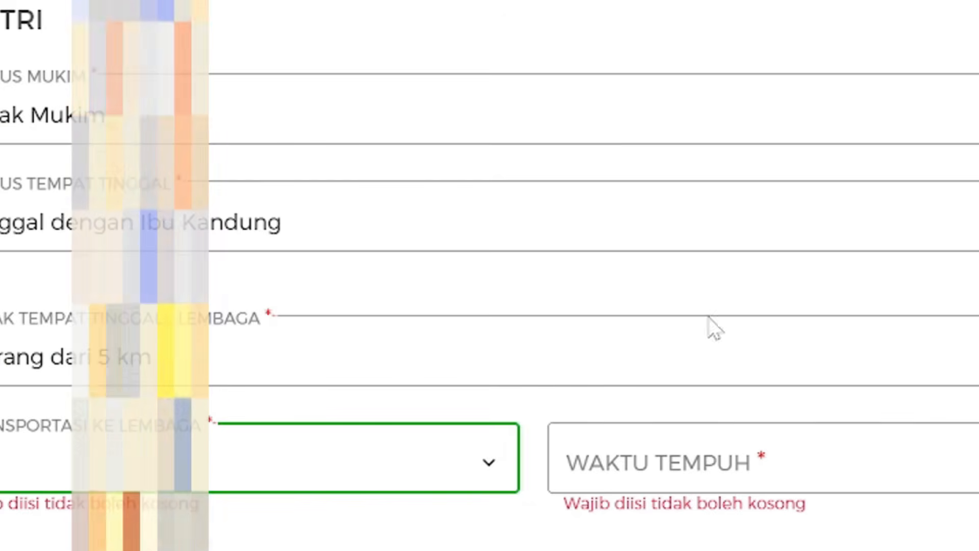
pyautogui.click(663, 461)
pyautogui.click(643, 520)
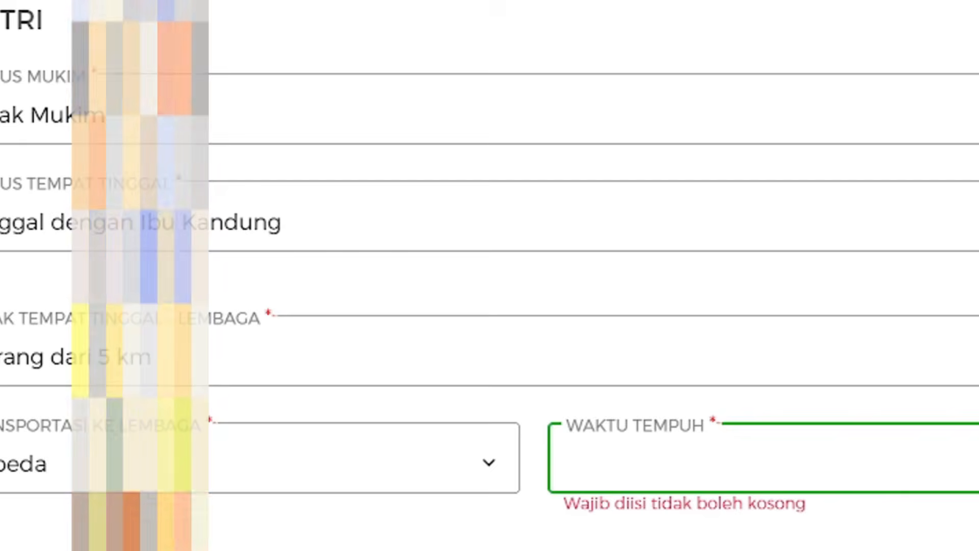
pyautogui.moveTo(968, 496); pyautogui.dragTo(967, 500)
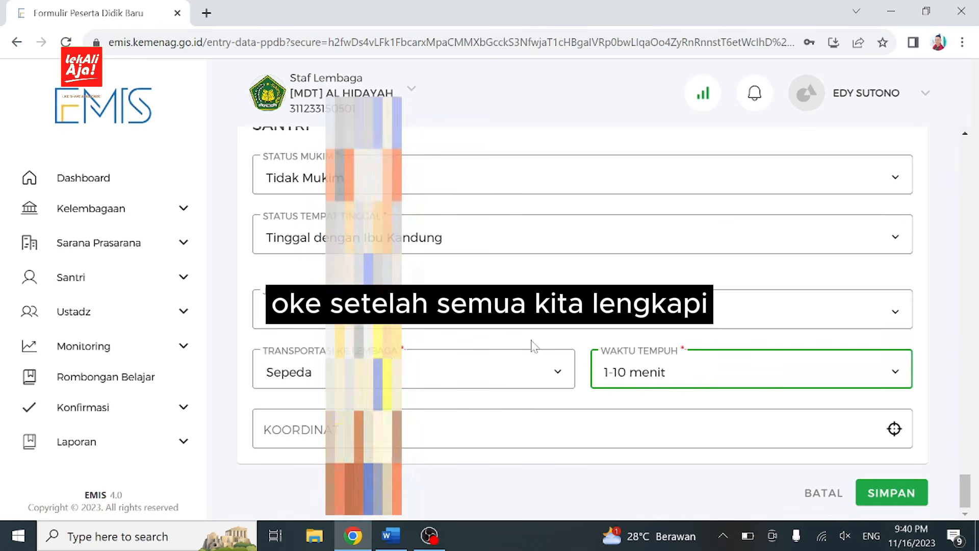
# Save the new santri's data and dismiss the success message
pyautogui.click(882, 498)
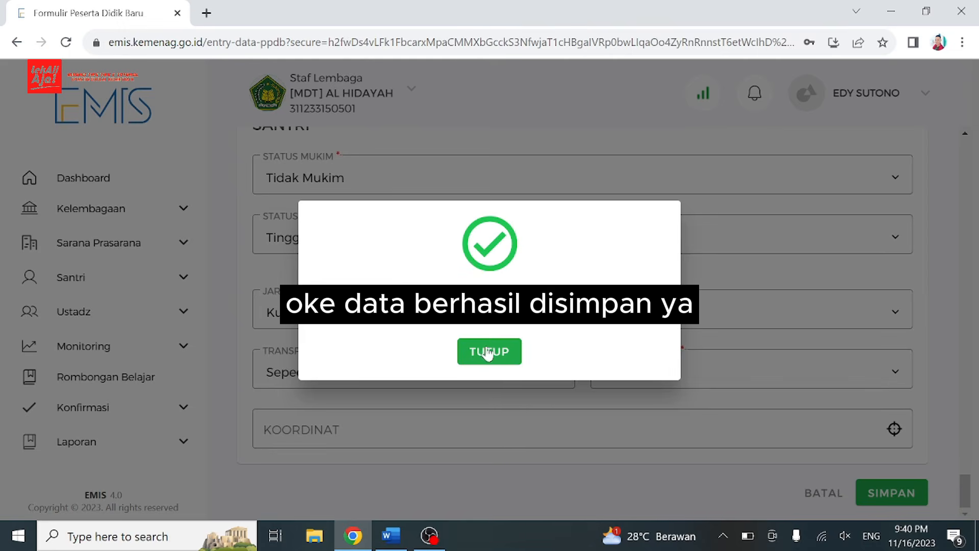
pyautogui.click(488, 352)
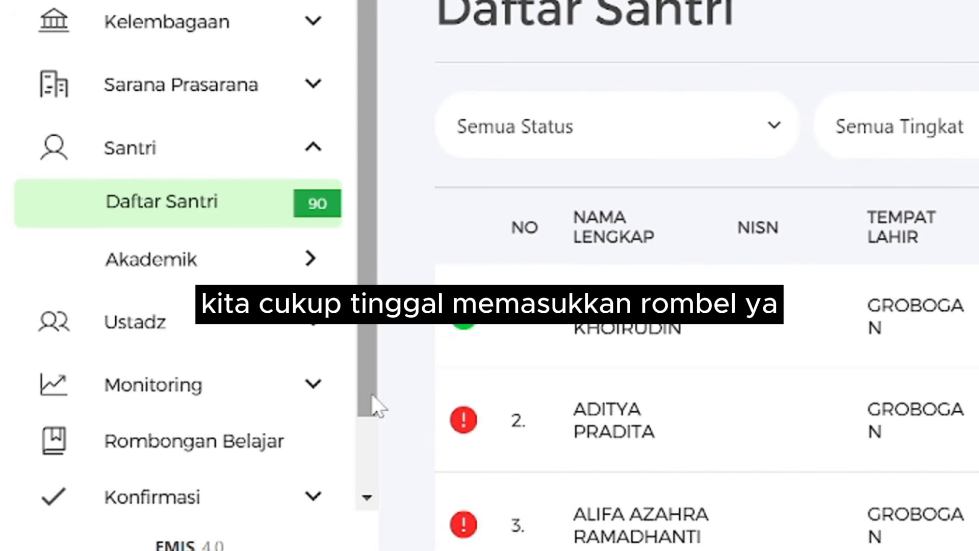
# Go to Rombongan Belajar and view the Kelas 2 rombel's details (10/40 santri)
pyautogui.moveTo(365, 338); pyautogui.dragTo(365, 391)
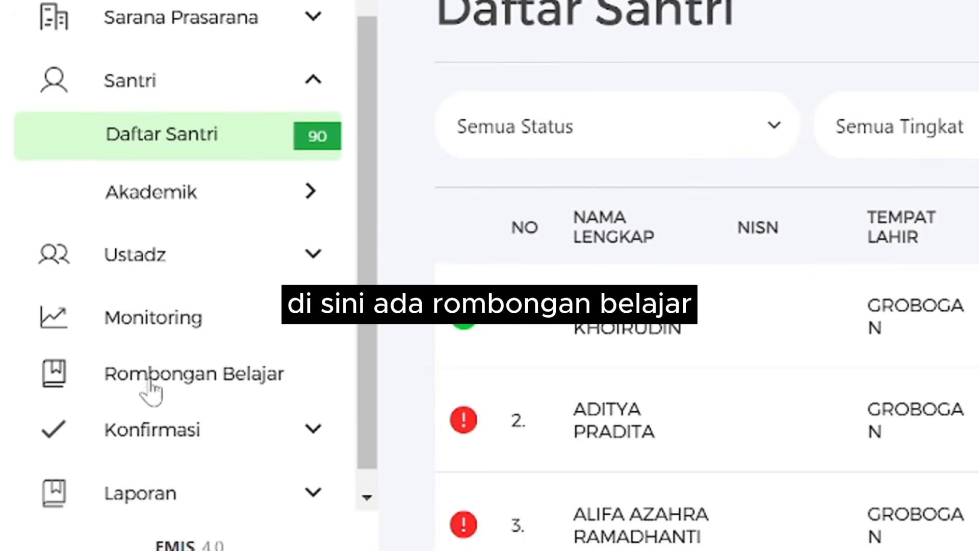
pyautogui.click(219, 380)
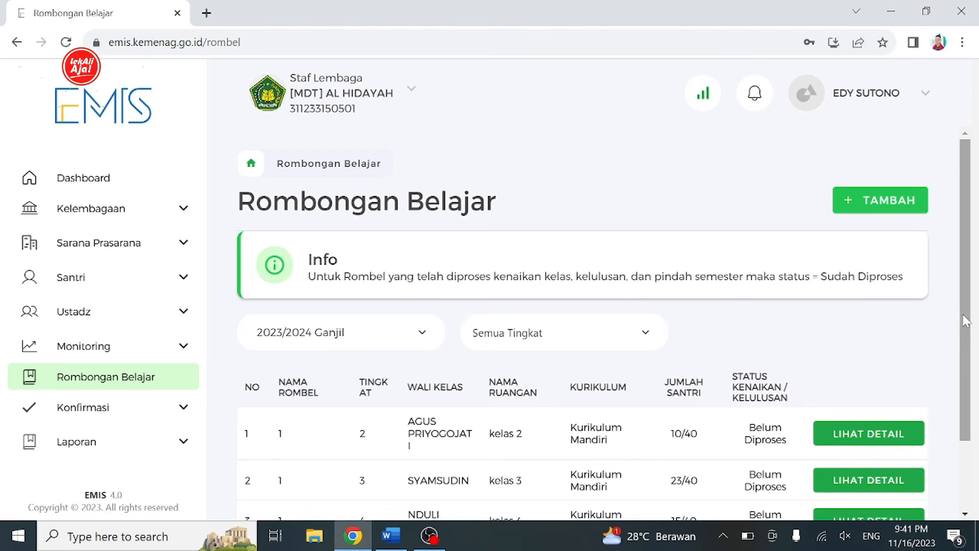
pyautogui.moveTo(966, 323); pyautogui.dragTo(966, 349)
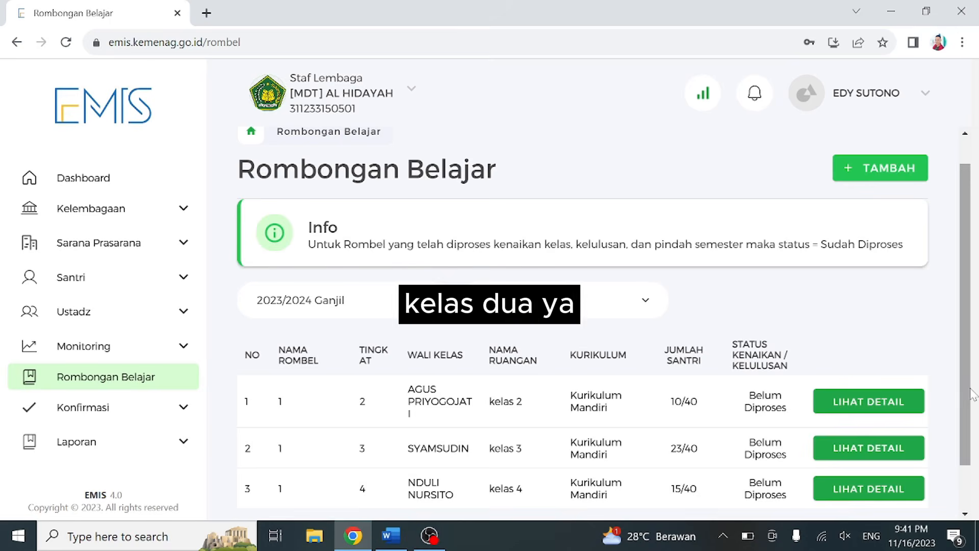
pyautogui.moveTo(969, 385)
pyautogui.mouseDown()
pyautogui.moveTo(970, 429)
pyautogui.moveTo(970, 375)
pyautogui.moveTo(969, 398)
pyautogui.mouseUp()
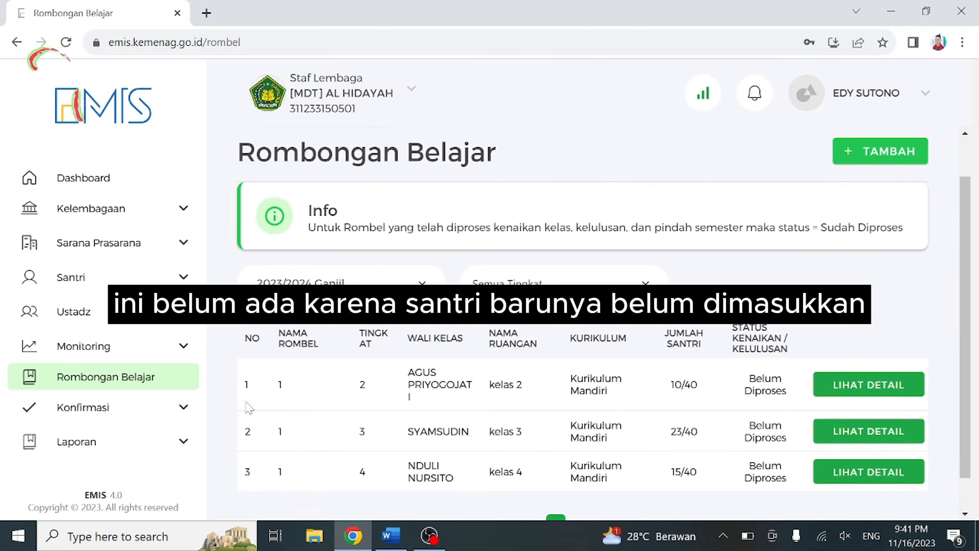
pyautogui.click(848, 388)
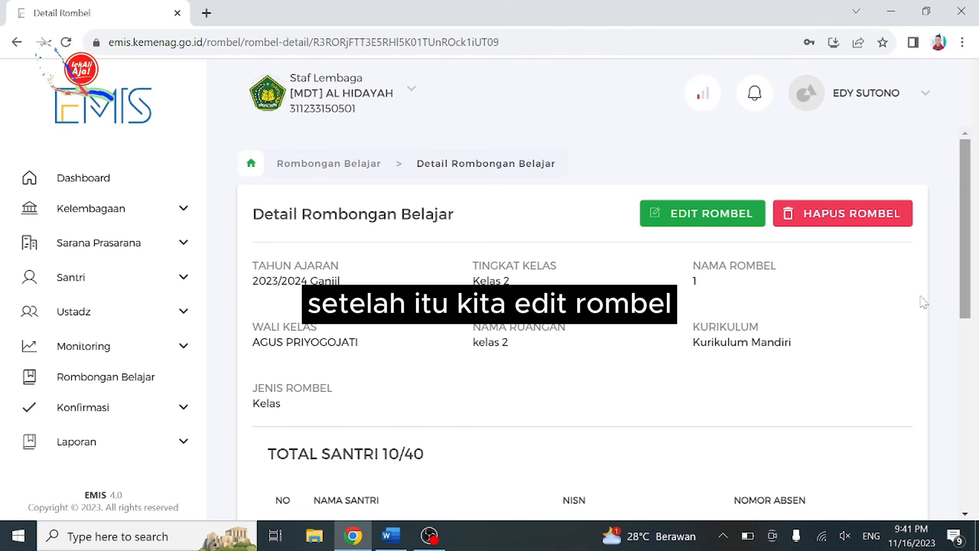
# Add the newly registered santri to the Kelas 2 rombel as number 11, then save and confirm
pyautogui.click(677, 224)
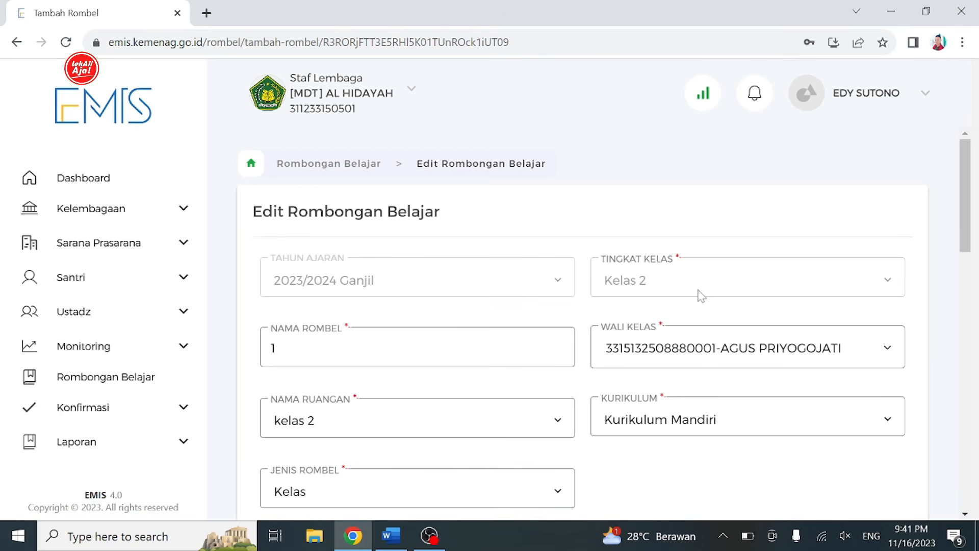
pyautogui.moveTo(961, 206); pyautogui.dragTo(960, 296)
pyautogui.click(846, 293)
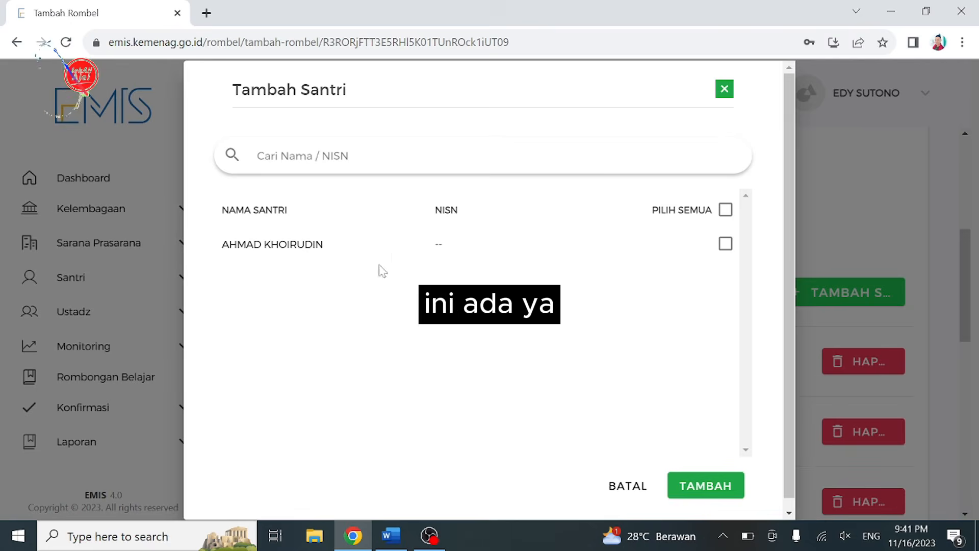
pyautogui.click(726, 243)
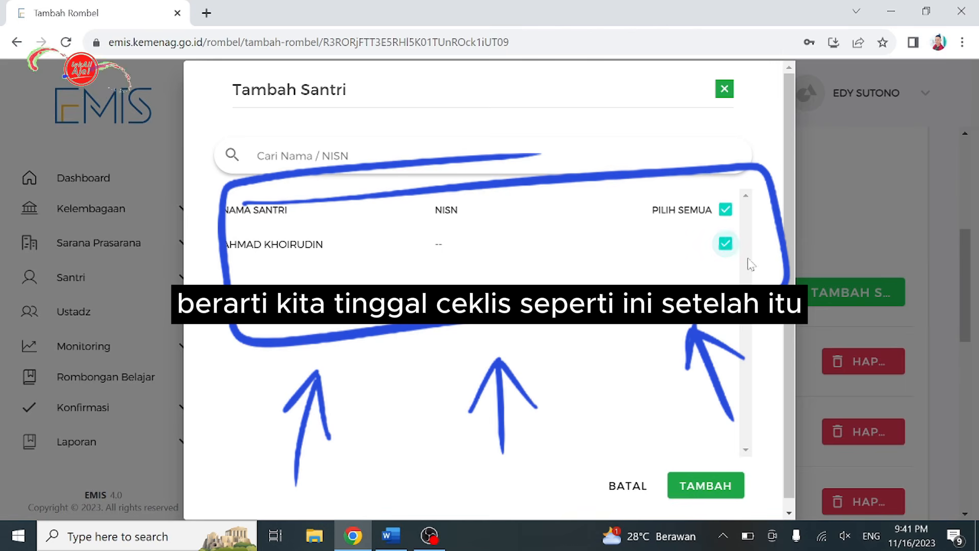
pyautogui.click(730, 491)
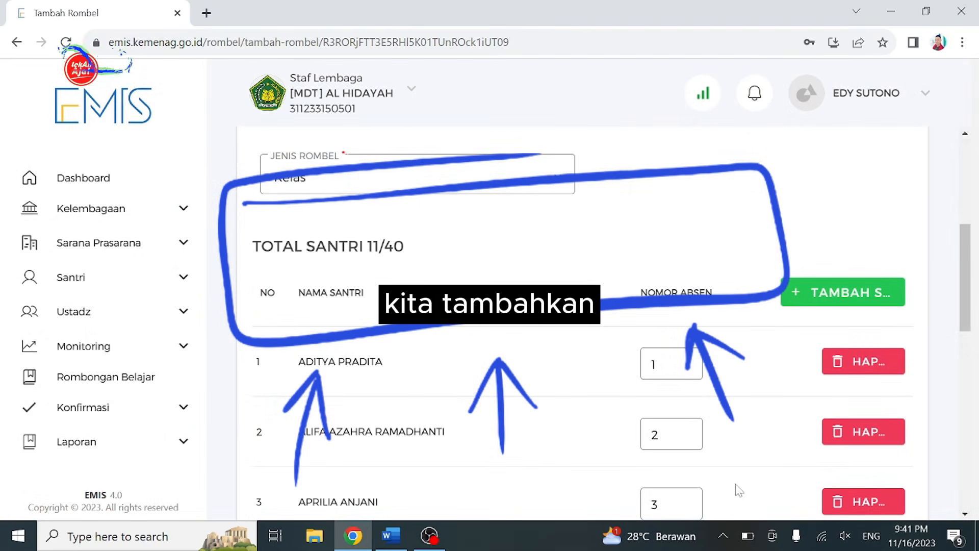
pyautogui.moveTo(965, 286); pyautogui.dragTo(969, 468)
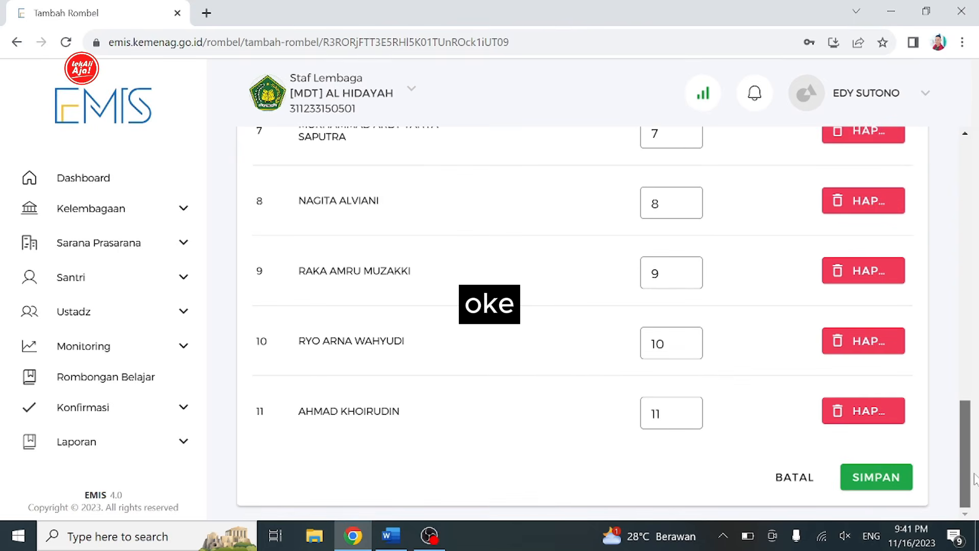
pyautogui.click(878, 485)
pyautogui.click(529, 378)
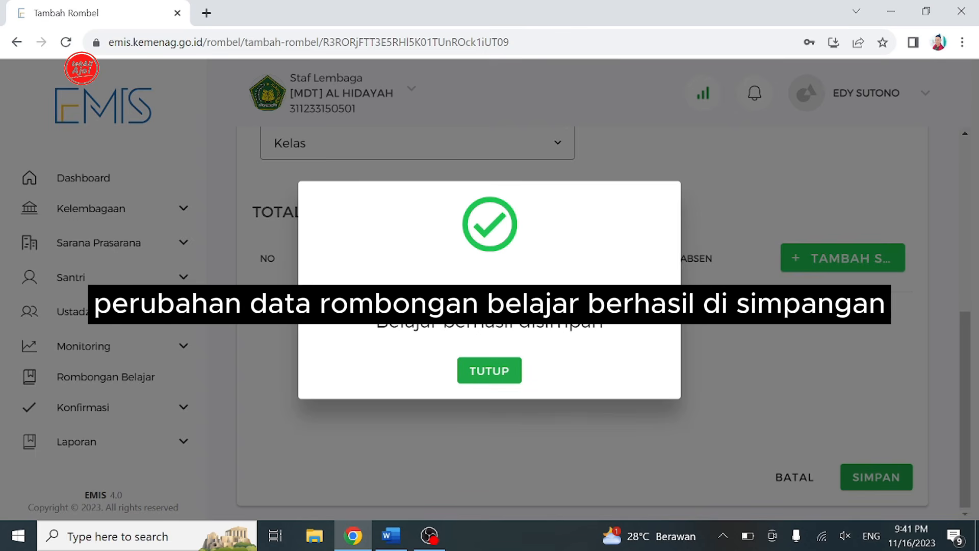
# Dismiss the save confirmation and go to the Daftar Santri student list
pyautogui.click(499, 374)
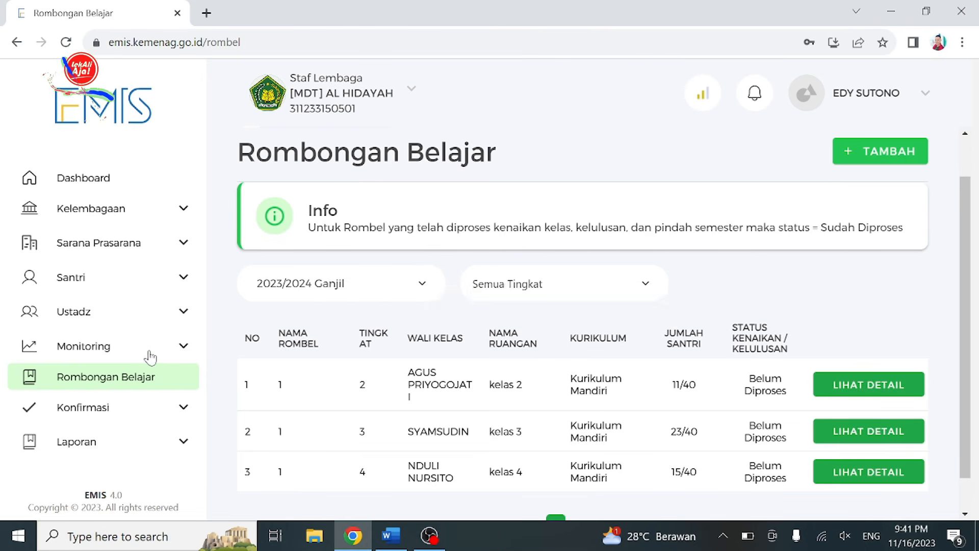
pyautogui.click(98, 281)
pyautogui.click(98, 305)
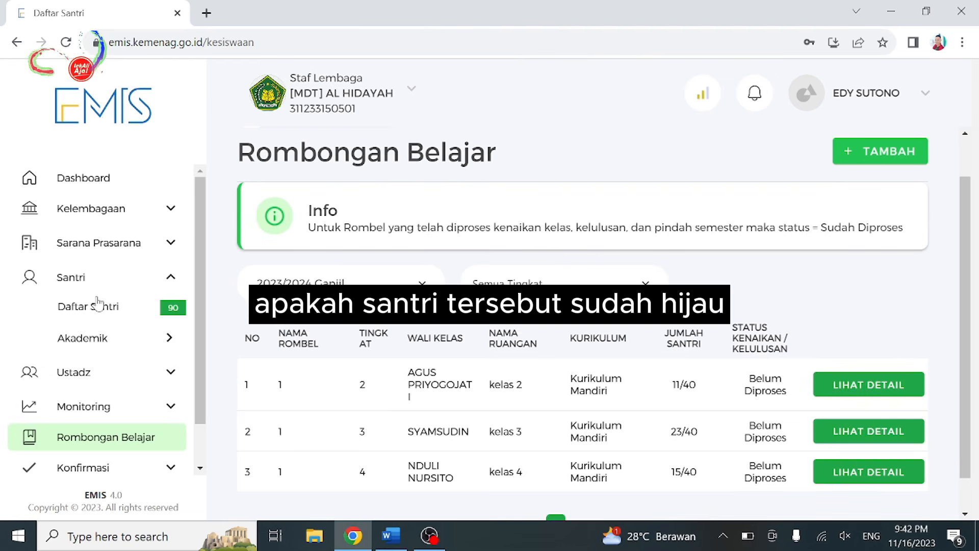